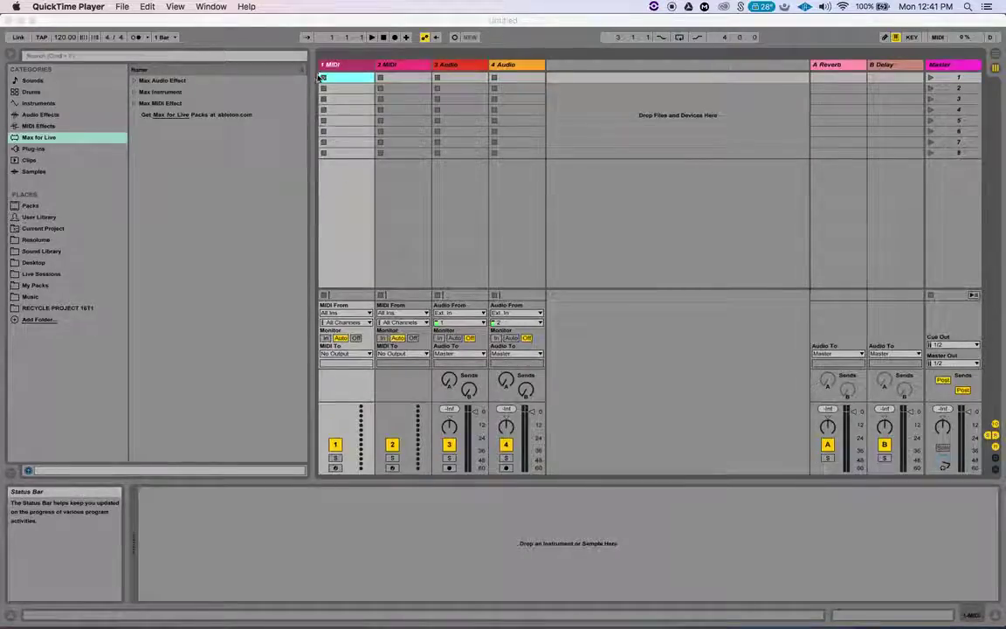
# Narrow the browser and select AM - Billy slide.adg in User Library > Presets > Instruments > Instrument Rack
pyautogui.click(282, 153)
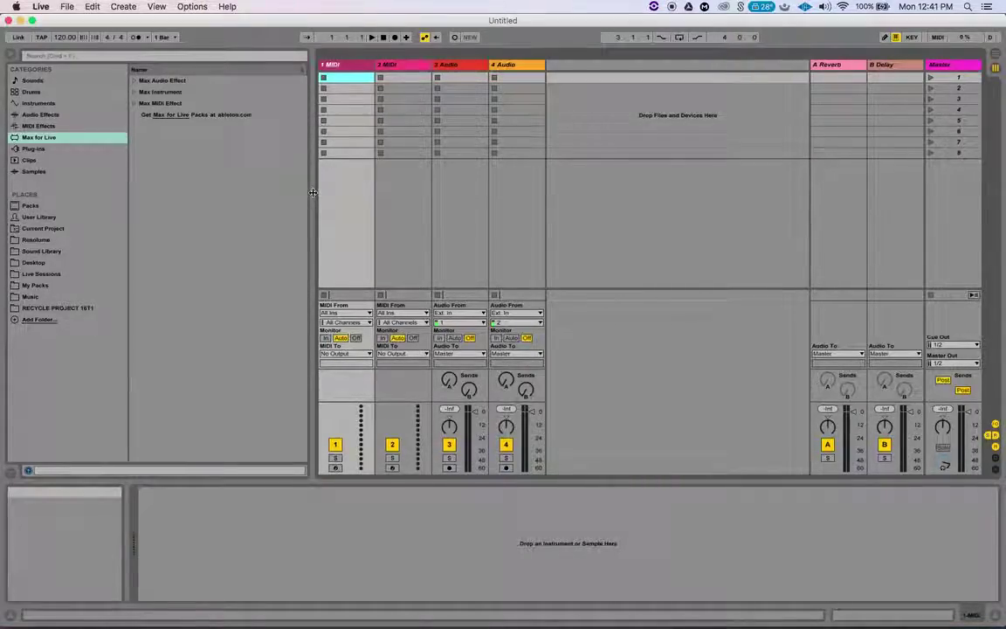
pyautogui.moveTo(312, 192); pyautogui.dragTo(276, 188)
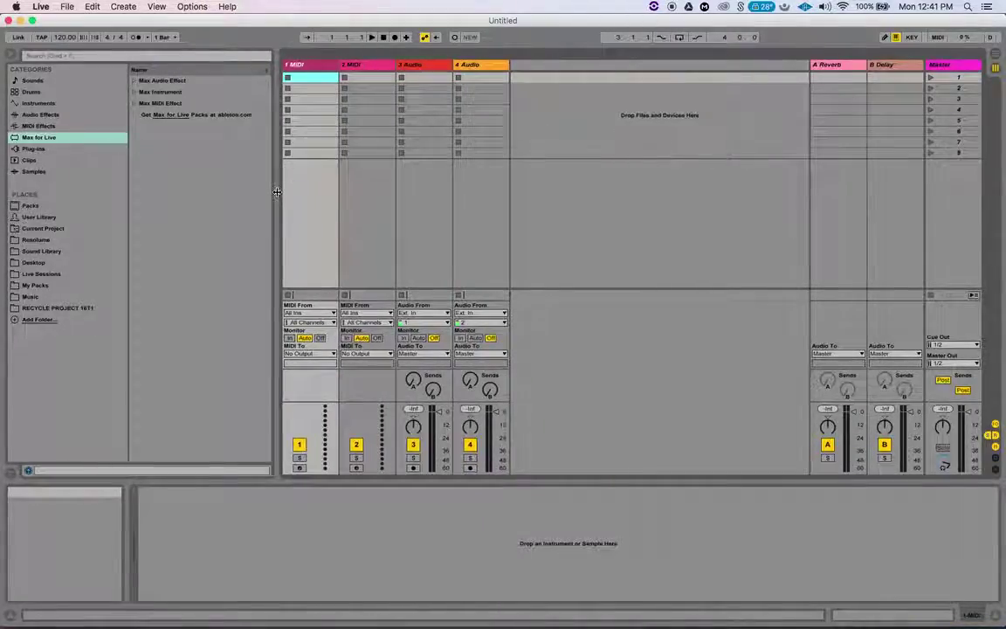
pyautogui.click(37, 219)
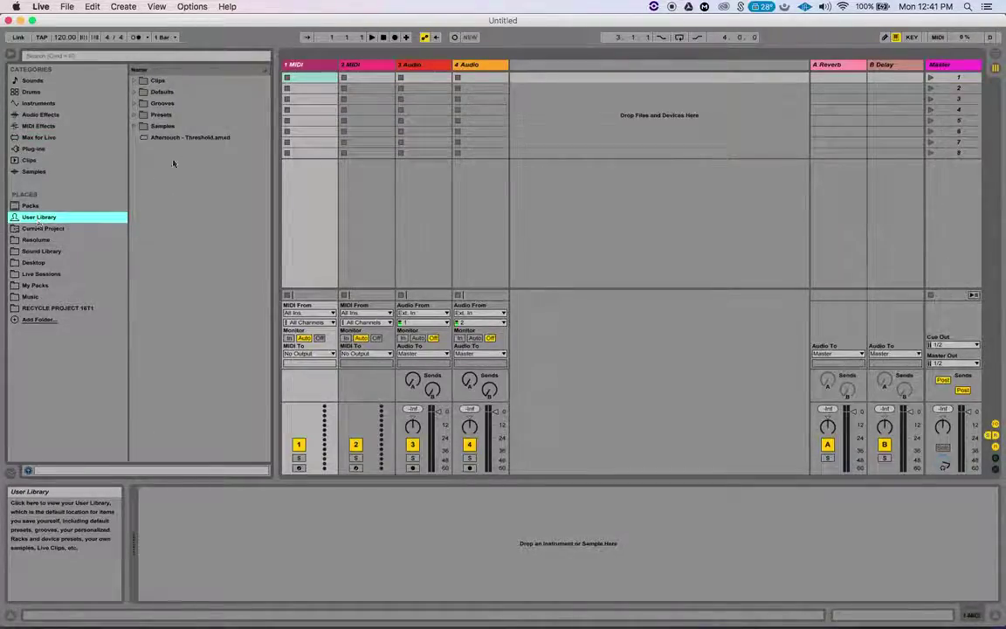
pyautogui.click(133, 116)
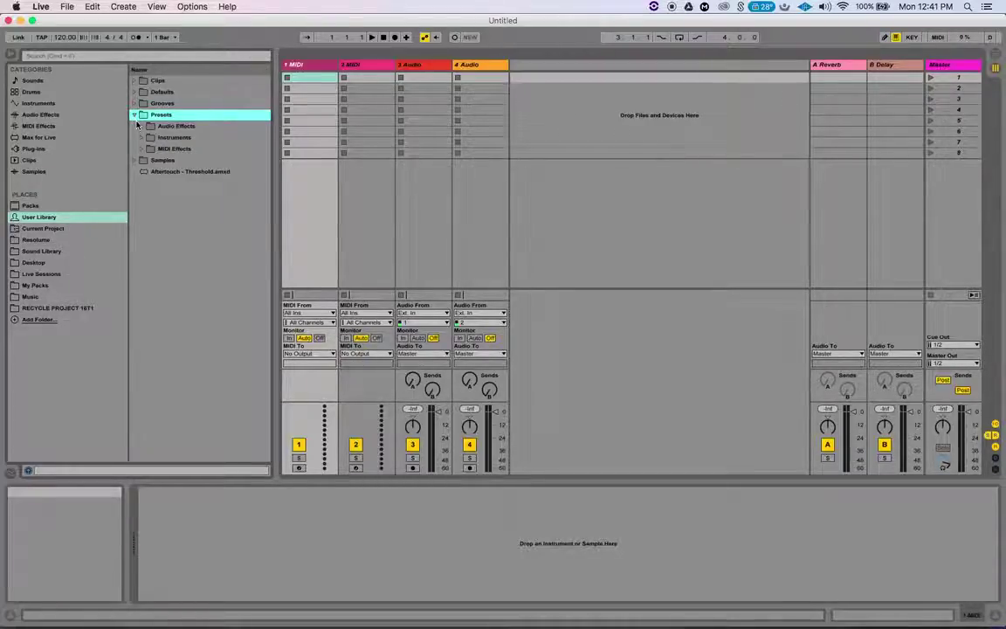
pyautogui.click(143, 139)
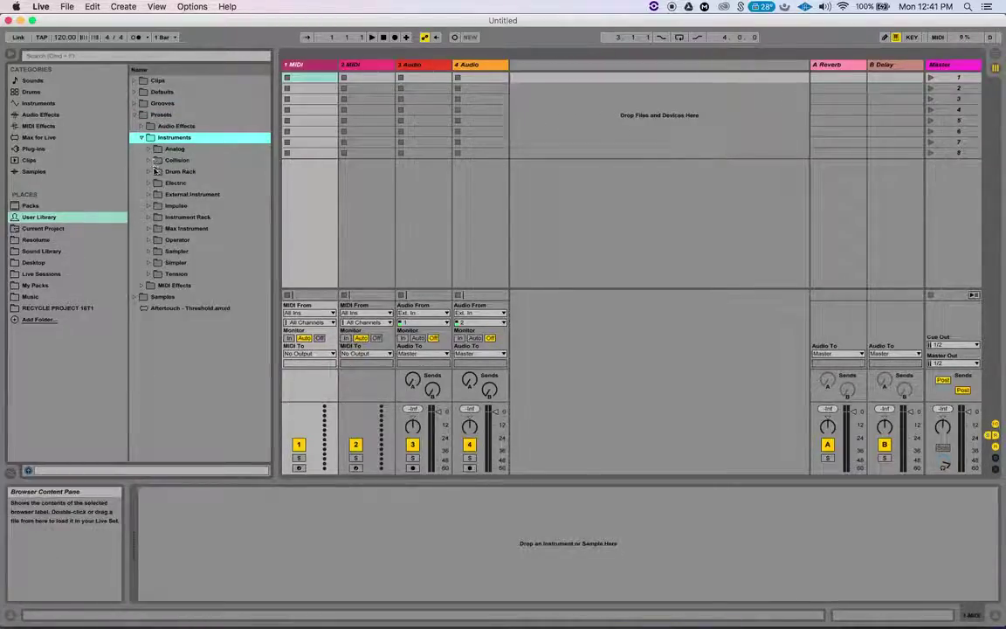
pyautogui.click(158, 218)
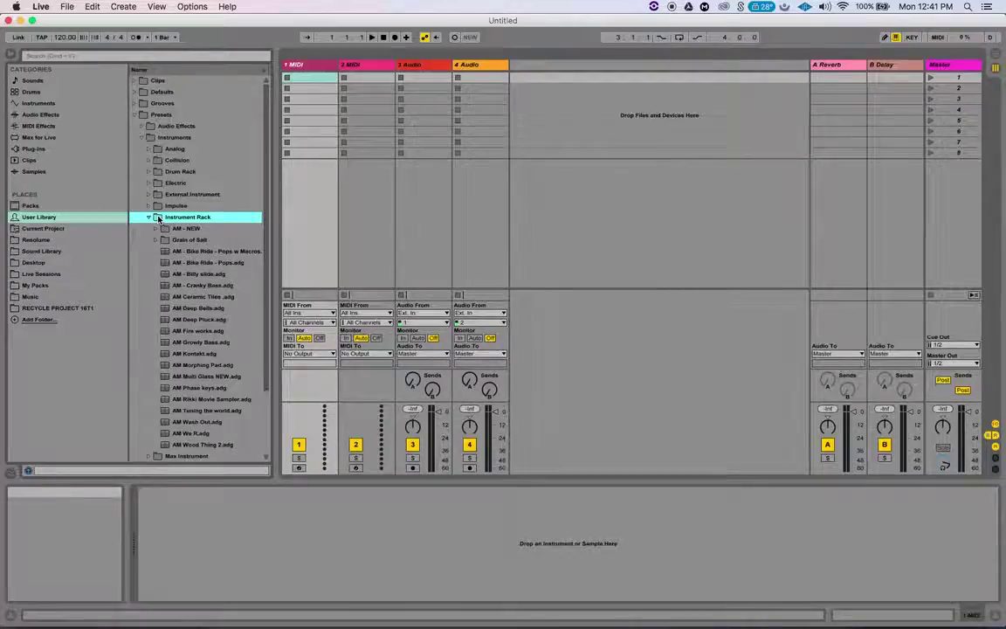
pyautogui.click(189, 274)
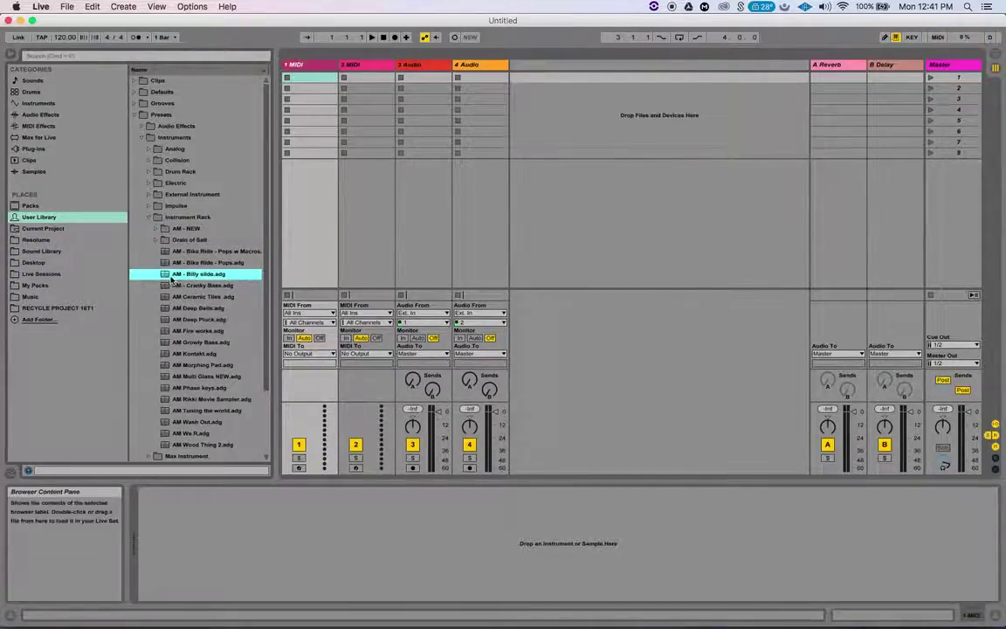
# Load AM - Billy slide.adg onto the first MIDI track and close its Spring Reverb and Decapitator windows
pyautogui.moveTo(172, 277); pyautogui.dragTo(283, 116)
pyautogui.moveTo(316, 79)
pyautogui.mouseDown()
pyautogui.moveTo(286, 62)
pyautogui.moveTo(311, 65)
pyautogui.mouseUp()
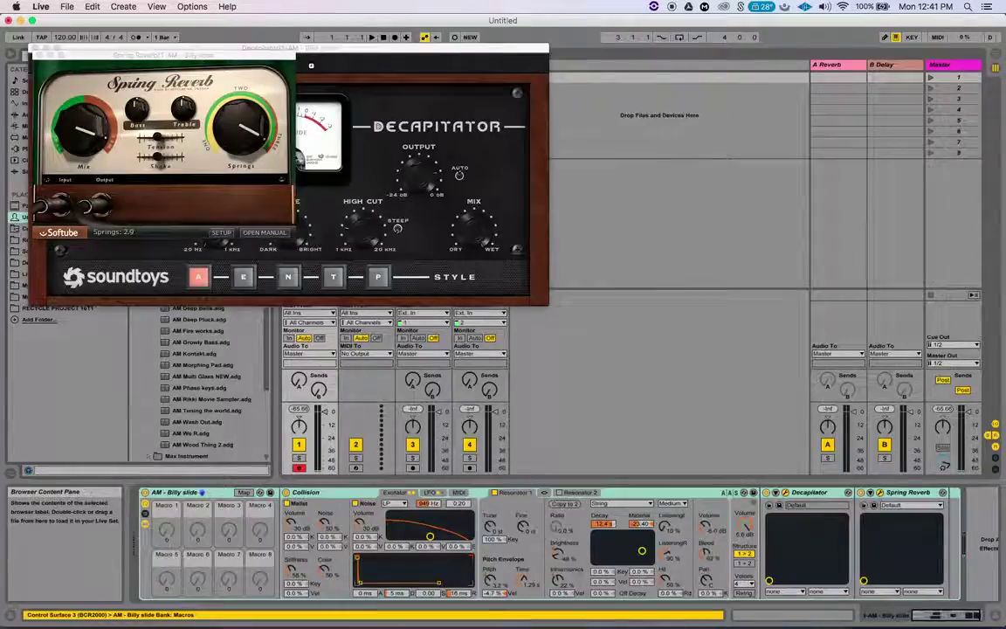
pyautogui.click(37, 56)
pyautogui.click(35, 49)
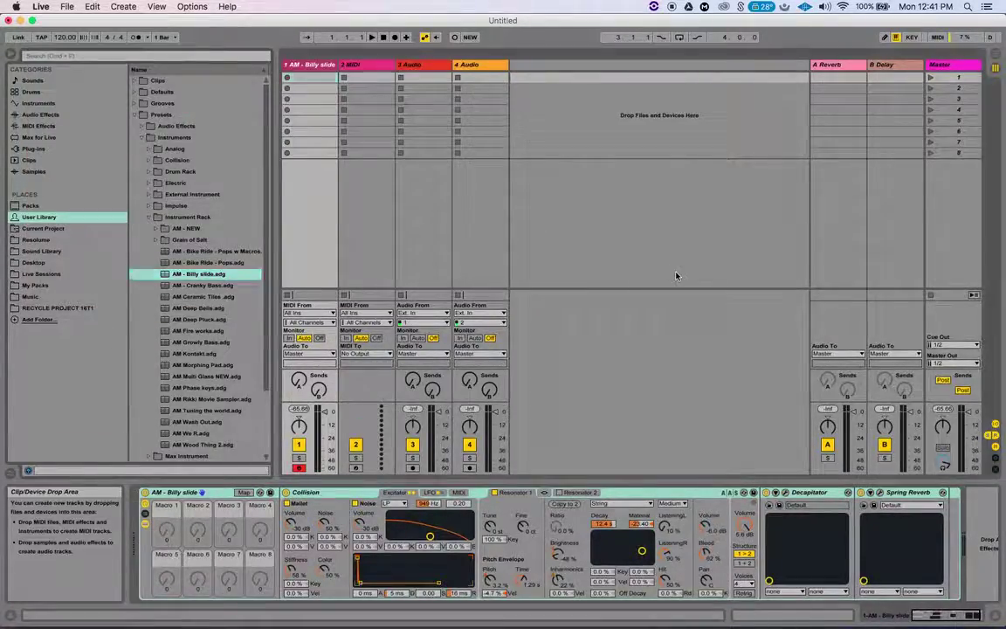
# Delete the unused tracks and the A Reverb and B Delay returns, keeping only track 1
pyautogui.click(476, 61)
pyautogui.press('Delete')
pyautogui.press('Delete')
pyautogui.press('Delete')
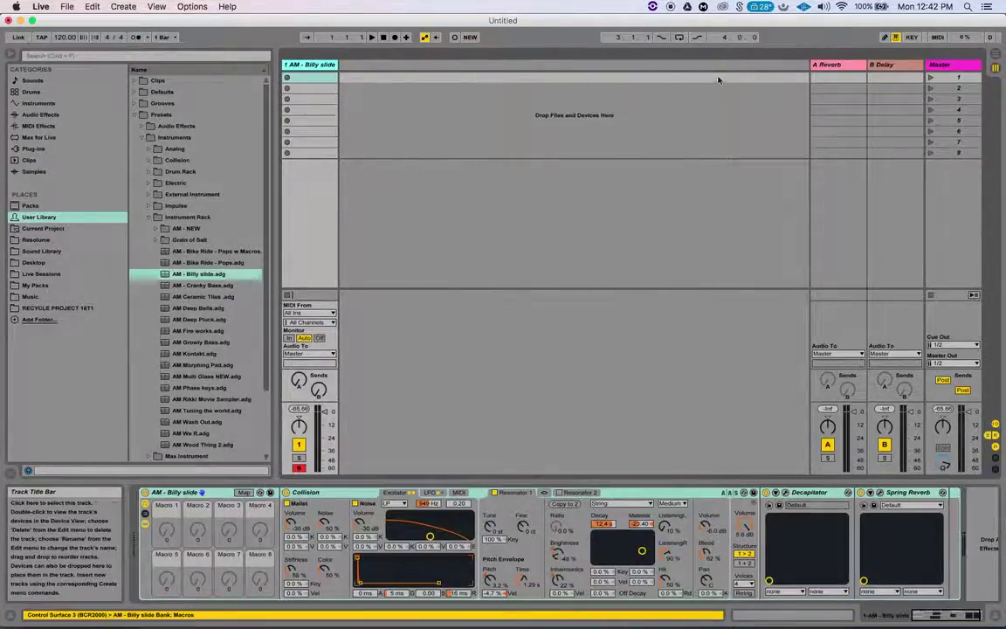
pyautogui.click(830, 65)
pyautogui.press('Delete')
pyautogui.press('Delete')
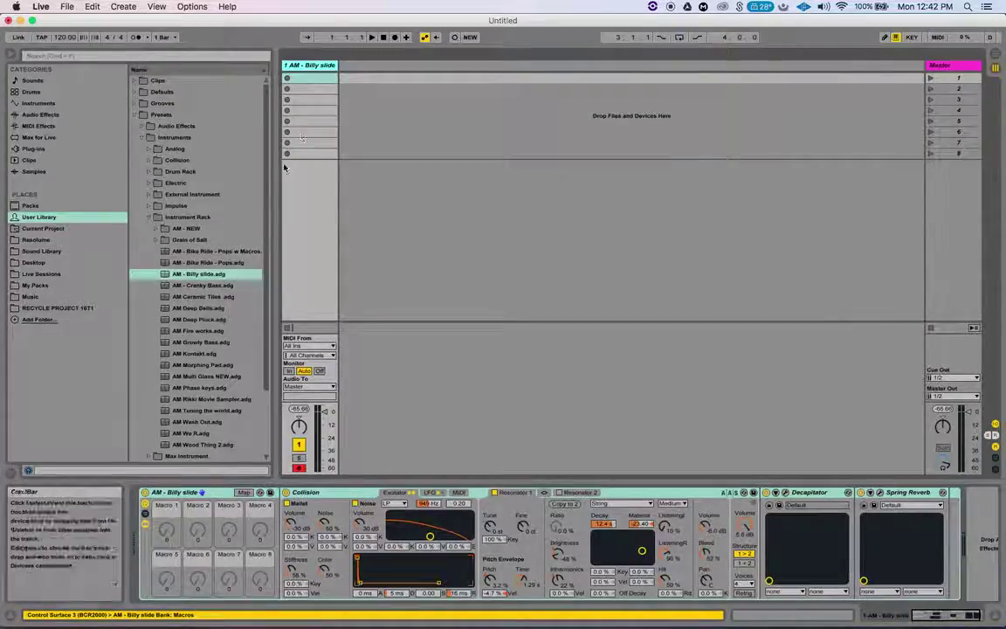
pyautogui.click(208, 493)
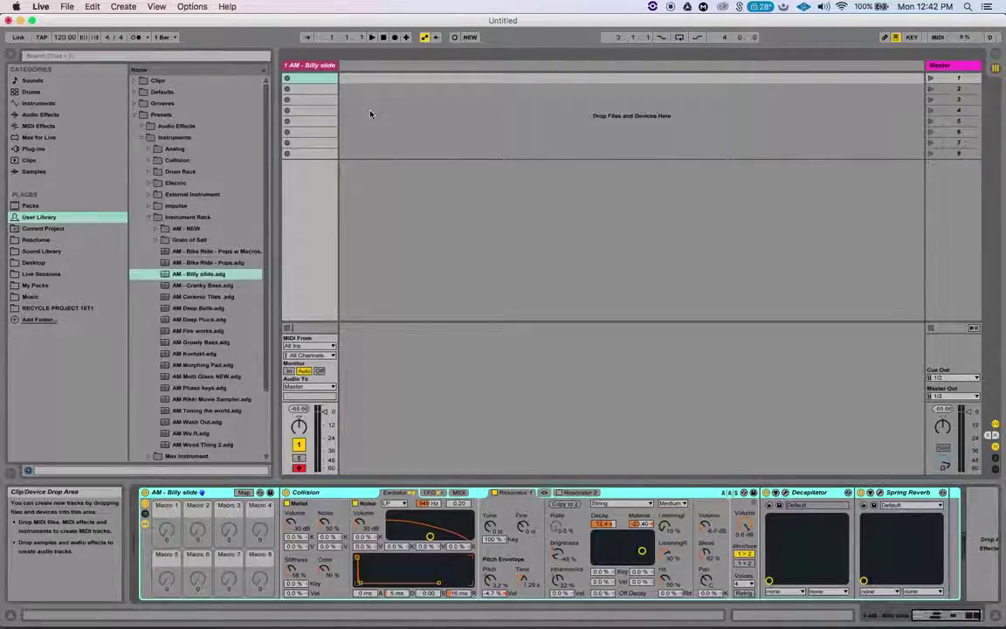
# Save the Live Set as 'AM RACK TEST' on the Desktop
pyautogui.click(68, 7)
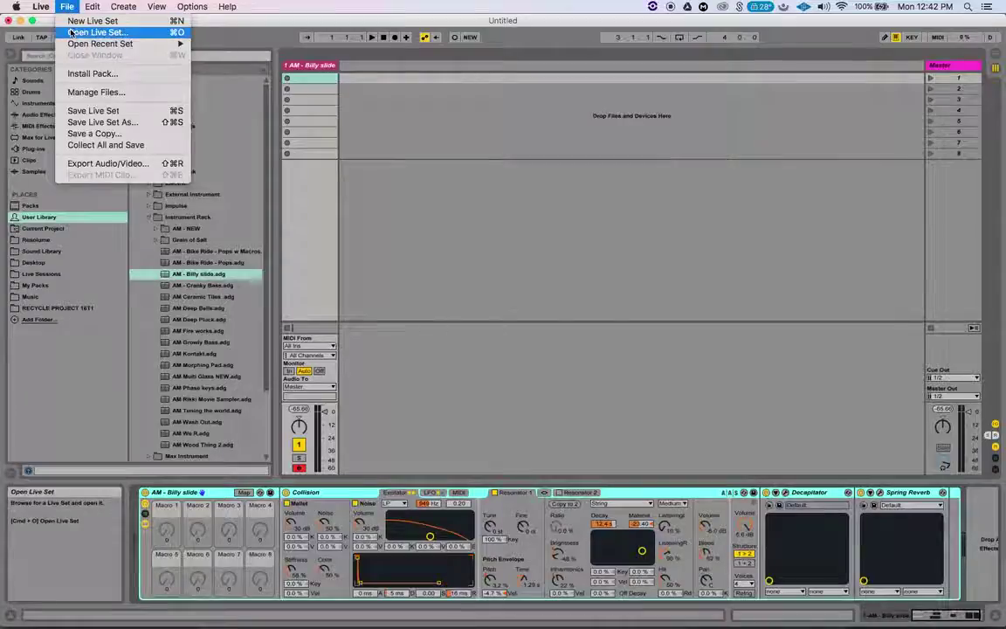
pyautogui.click(88, 112)
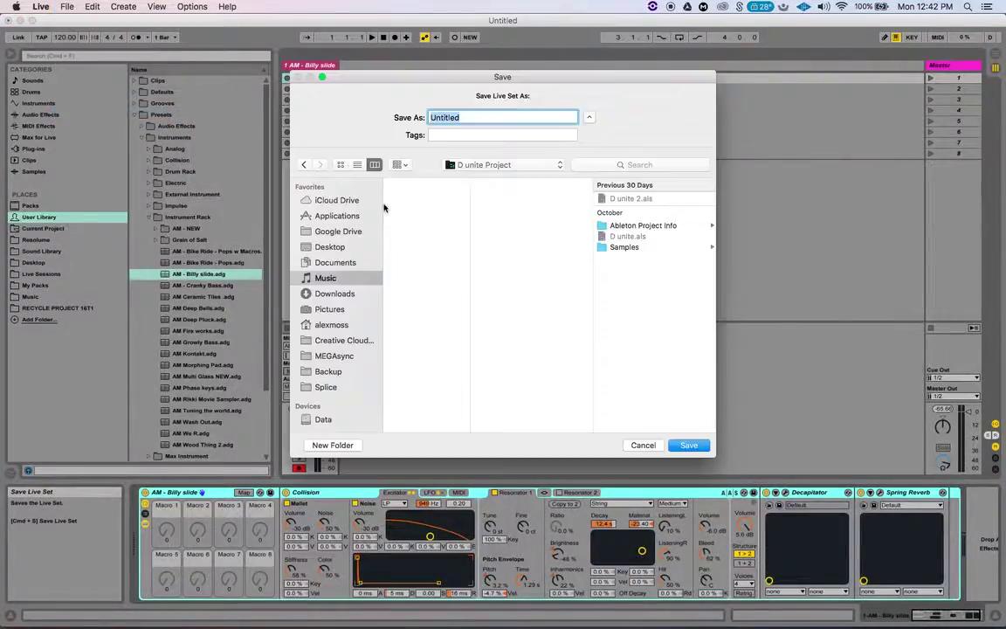
pyautogui.write('A')
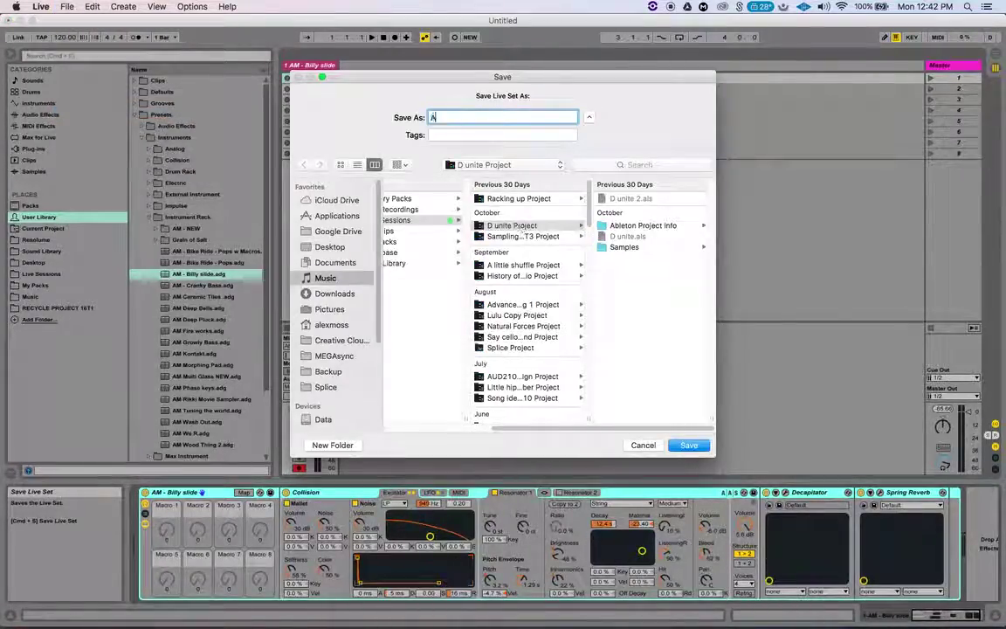
pyautogui.write('M RACK ')
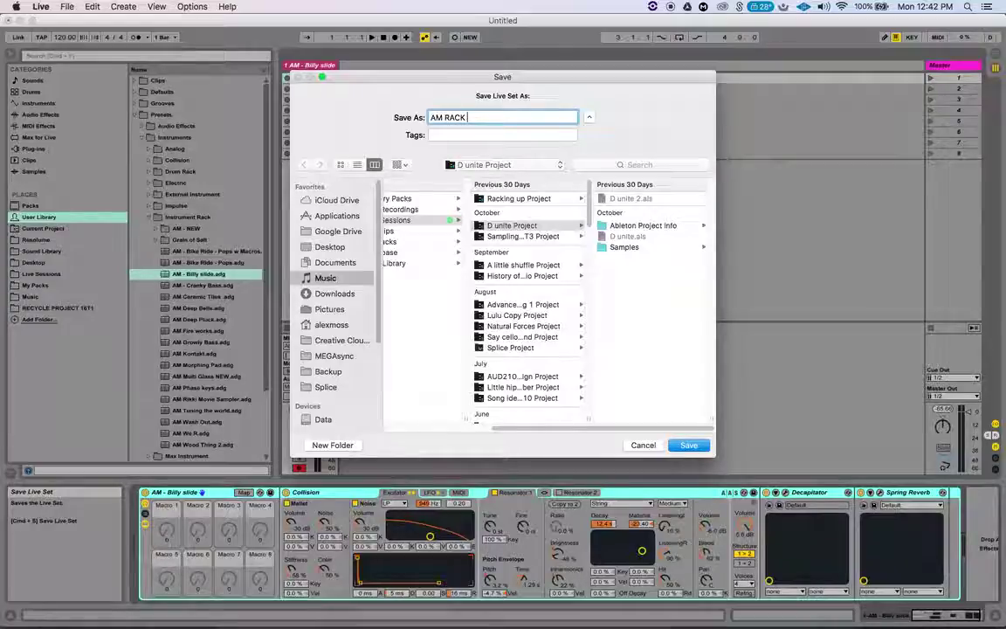
pyautogui.write('TEST')
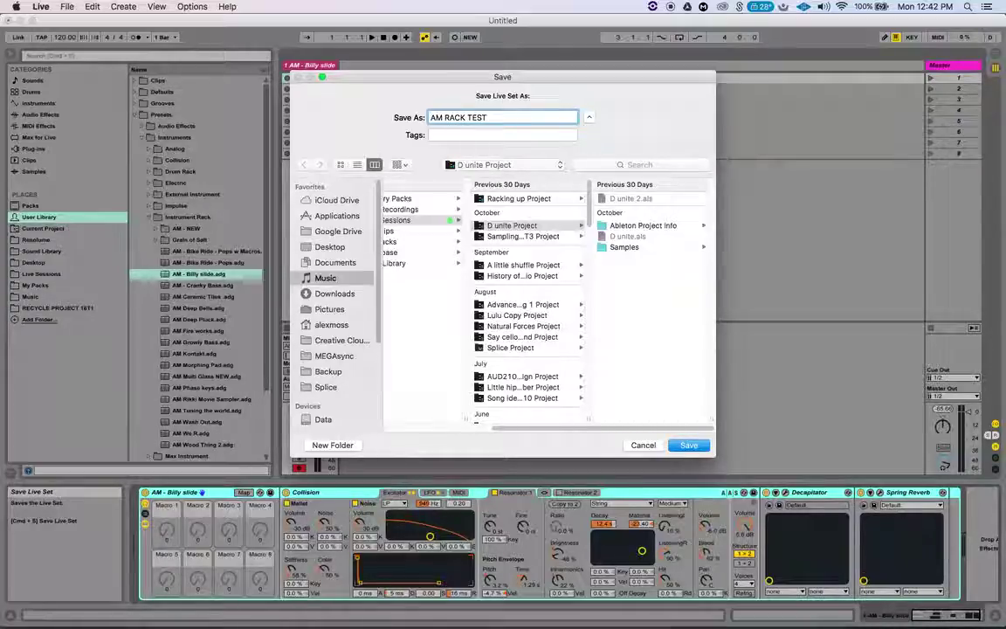
pyautogui.click(329, 247)
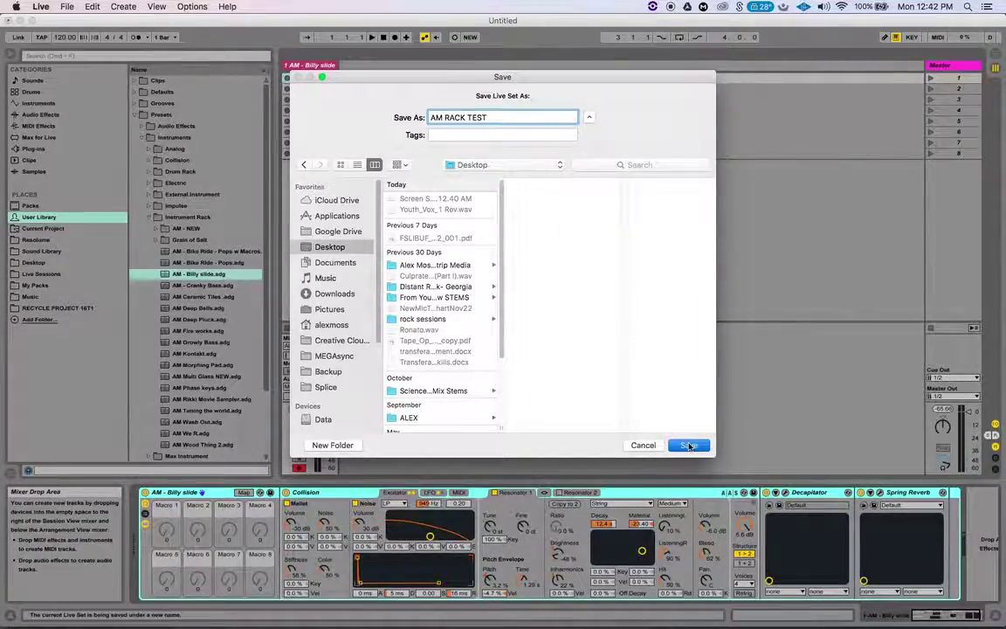
pyautogui.press('Return')
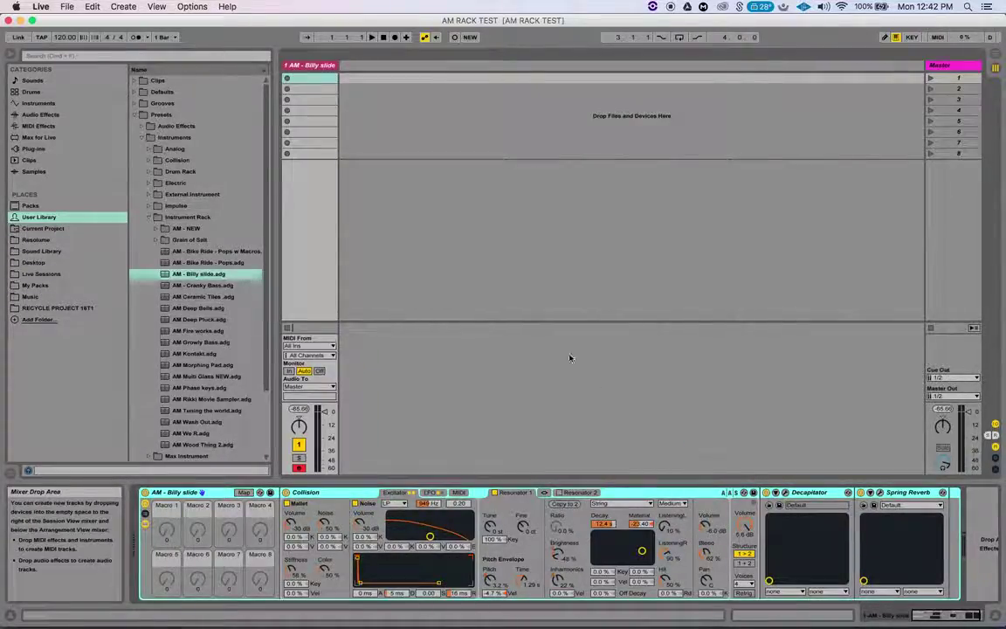
# Collect All and Save with User Library files included
pyautogui.click(67, 7)
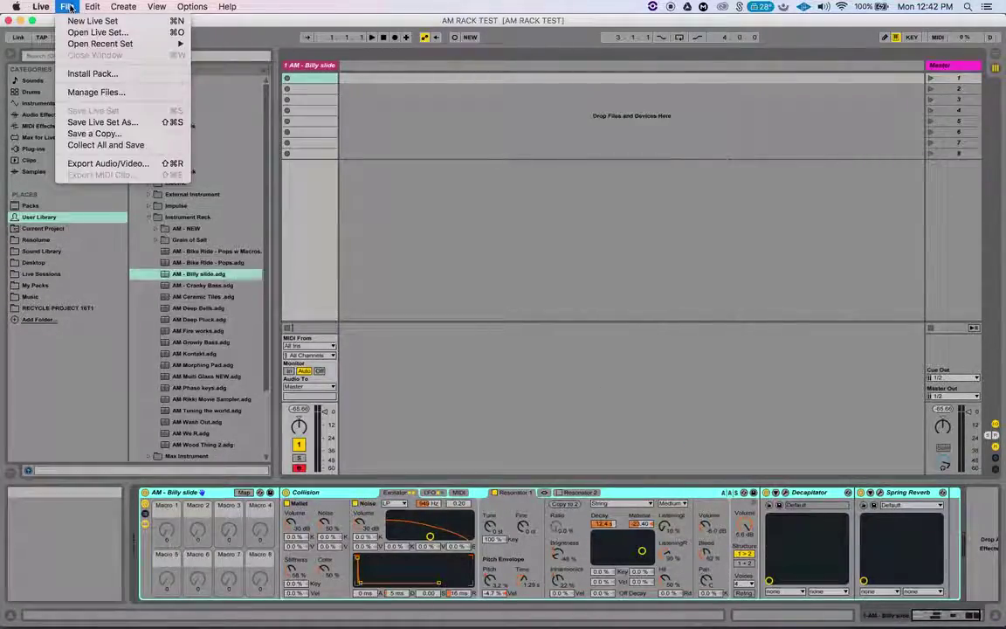
pyautogui.click(91, 145)
pyautogui.click(467, 325)
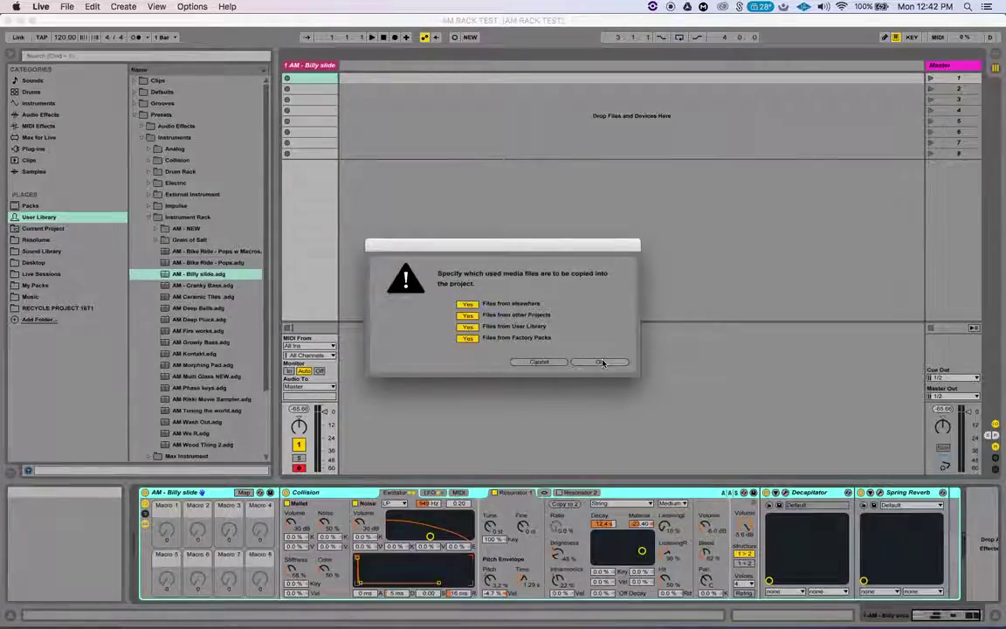
pyautogui.click(609, 362)
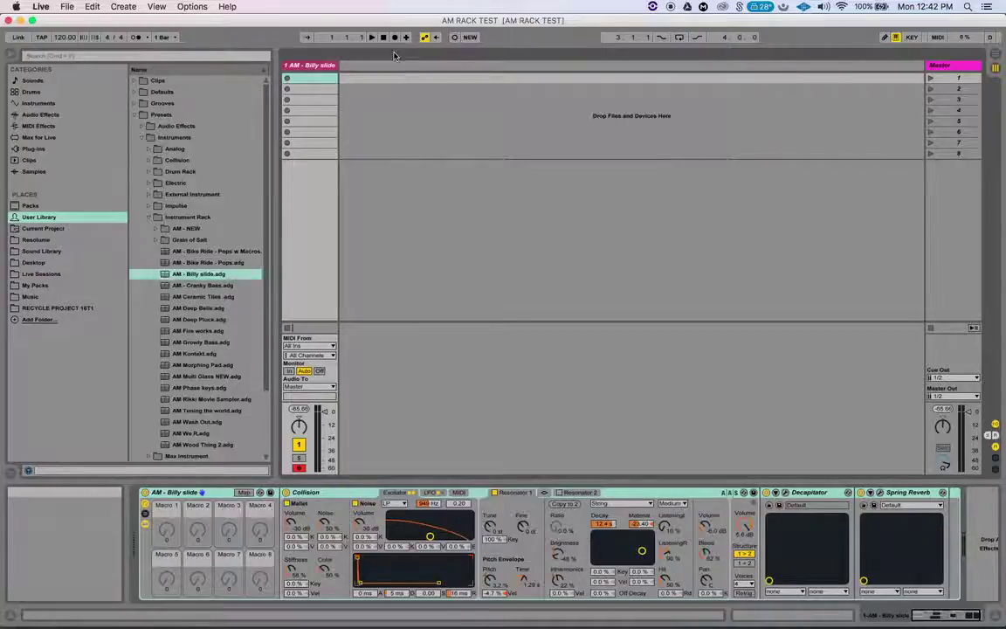
# Show the Live lessons help panel, then open Manage Files and the AM RACK TEST project overview
pyautogui.click(225, 8)
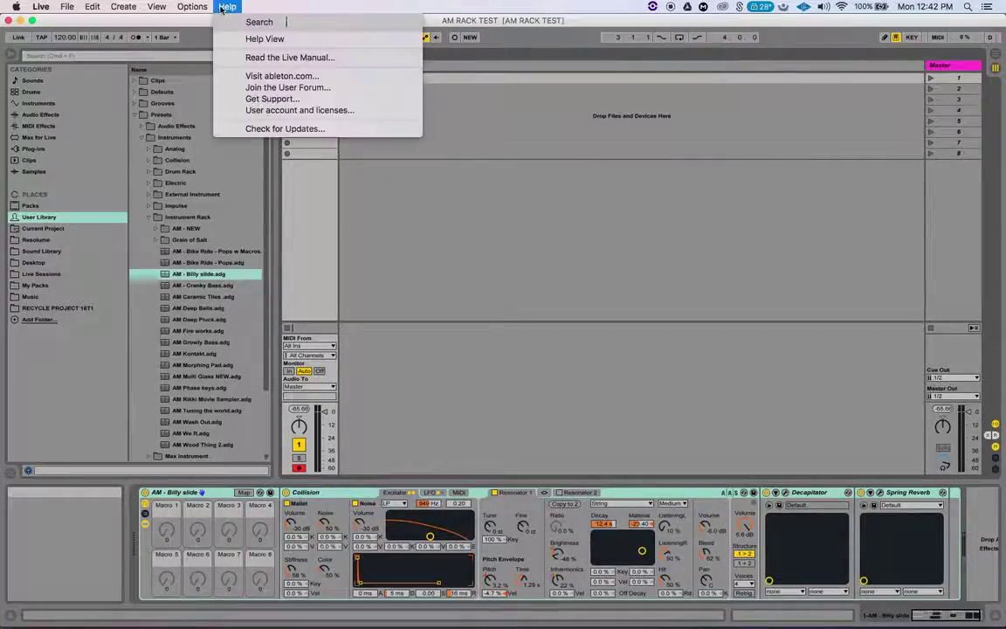
pyautogui.click(261, 39)
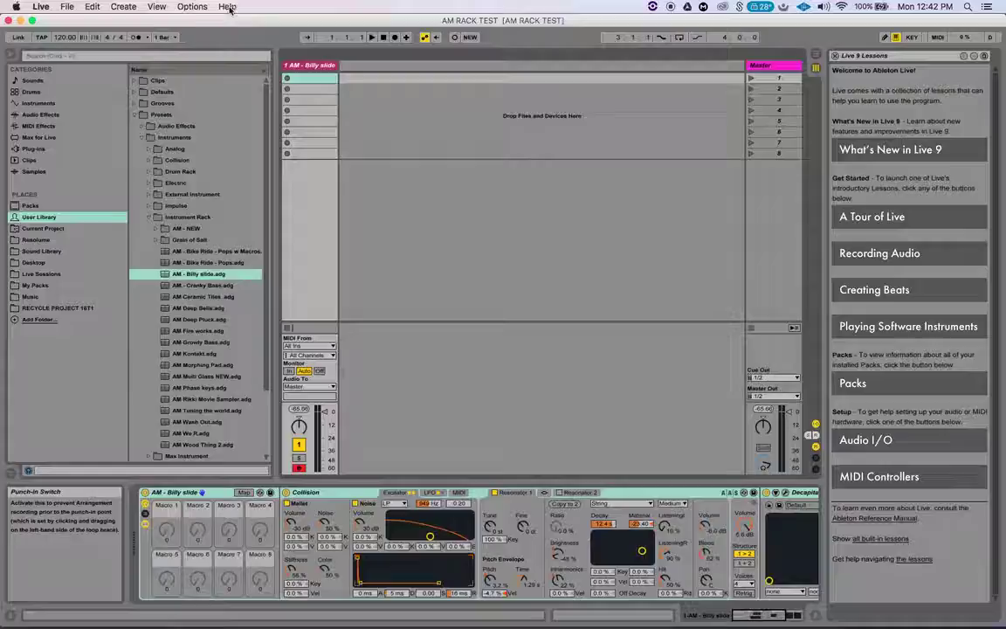
pyautogui.click(68, 7)
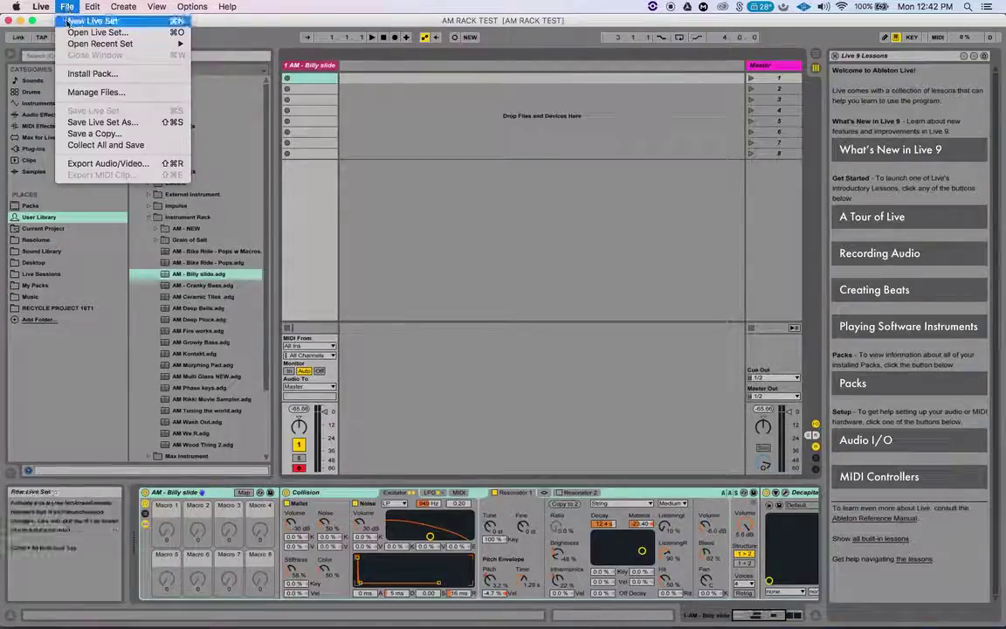
pyautogui.click(96, 93)
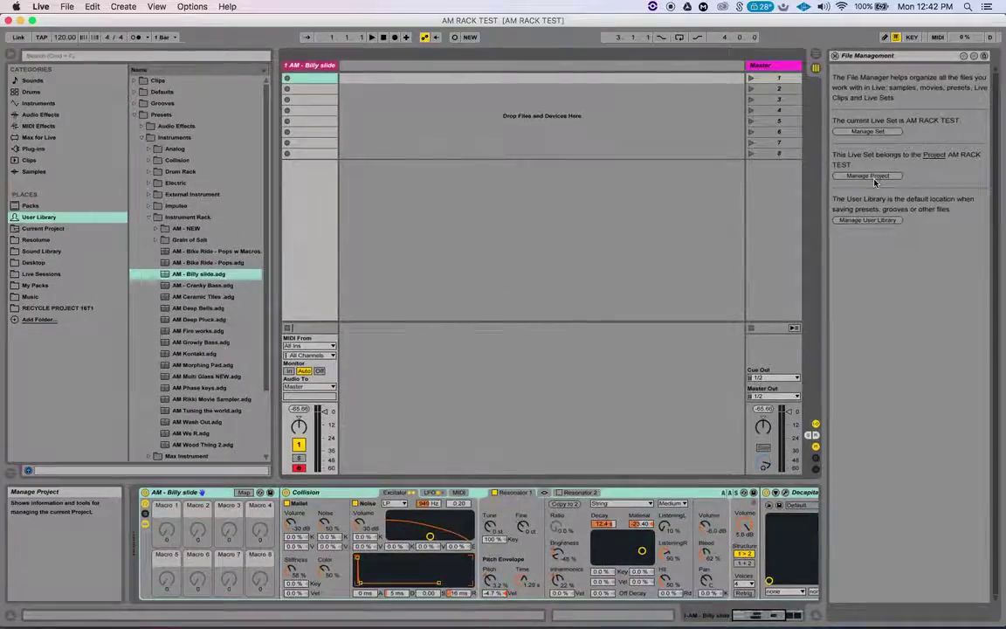
pyautogui.click(876, 162)
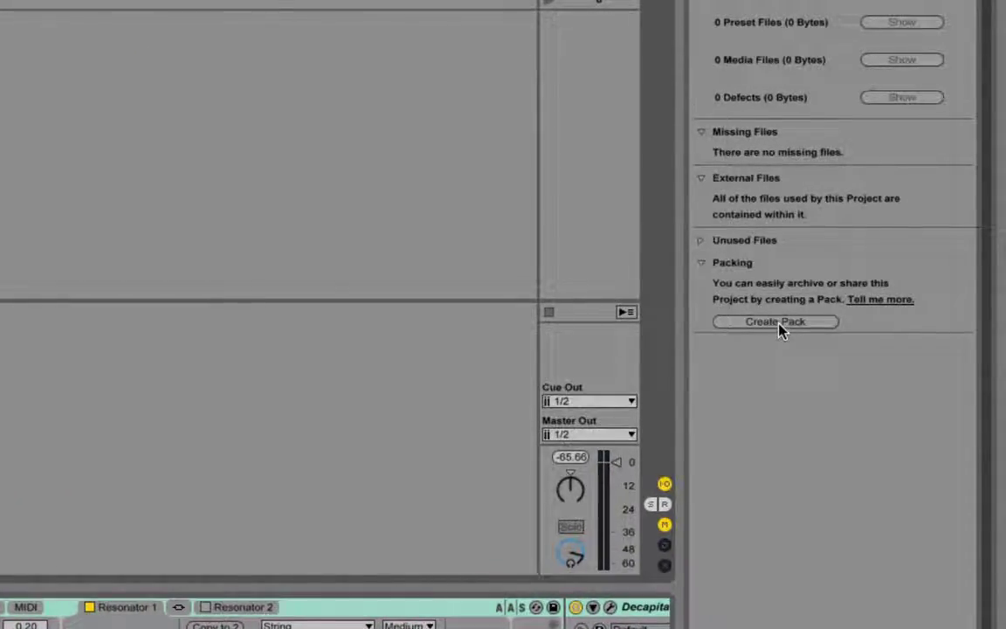
# Create the pack 'AM RACK TEST.alp' on the Desktop and dismiss the success alert
pyautogui.click(759, 323)
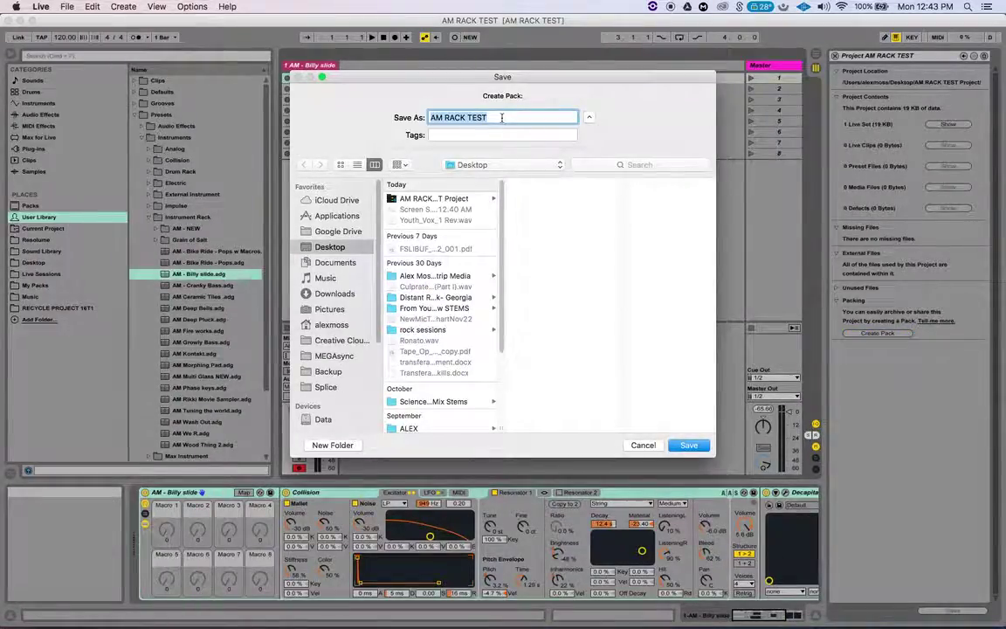
pyautogui.click(502, 117)
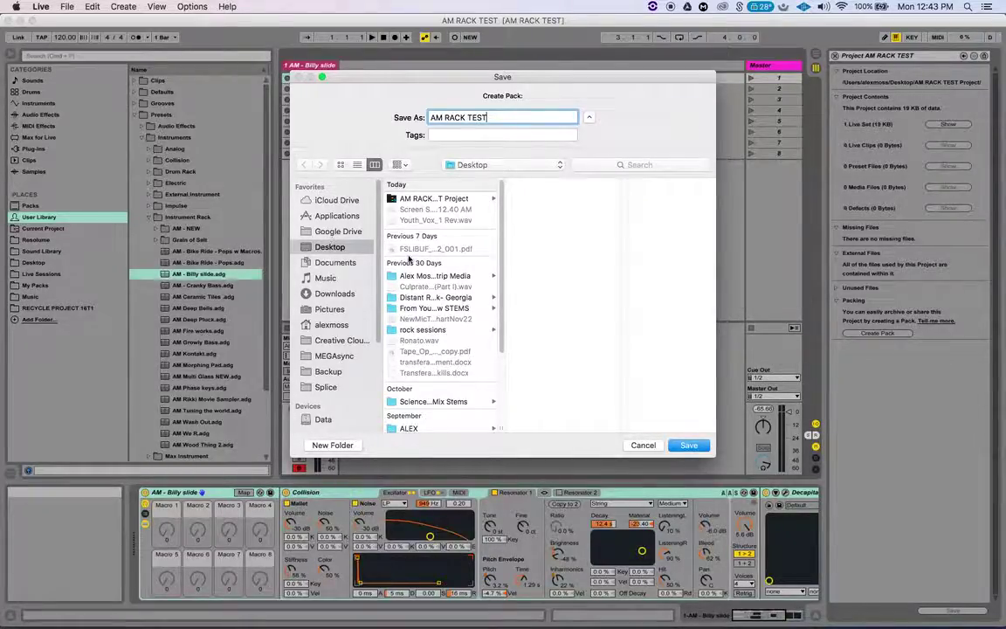
pyautogui.click(687, 446)
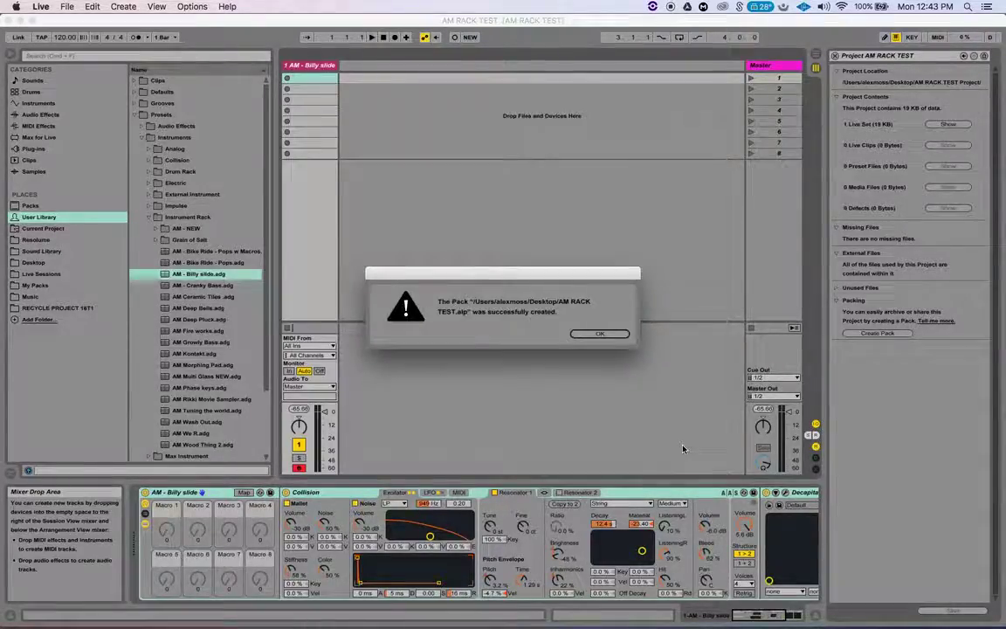
pyautogui.click(598, 335)
# Hide Live and move the AM RACK TEST Project folder and AM RACK TEST.alp to the desktop's left side
pyautogui.press('super+h')
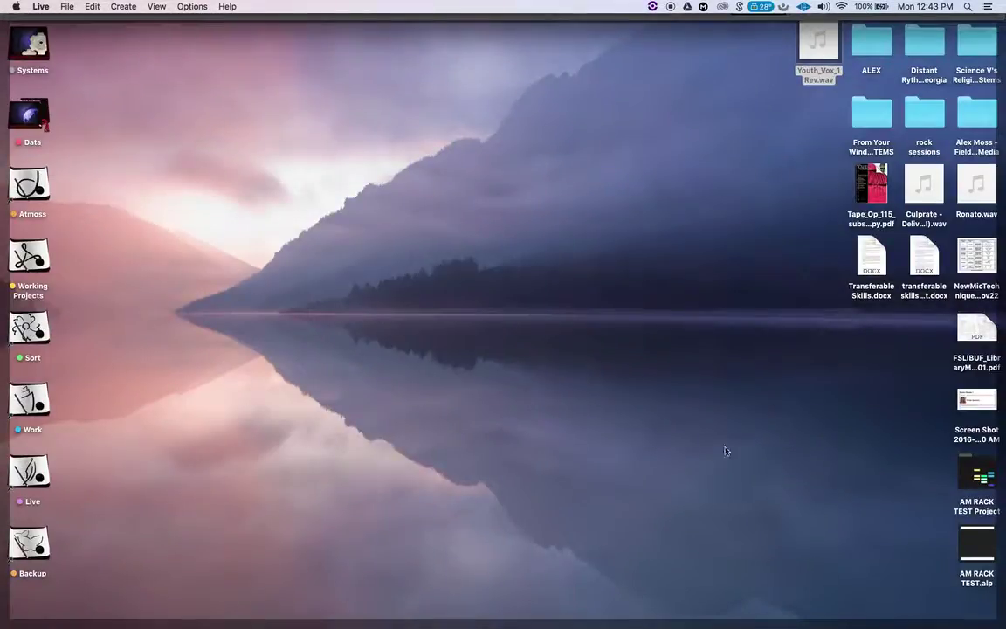
pyautogui.moveTo(976, 475); pyautogui.dragTo(186, 258)
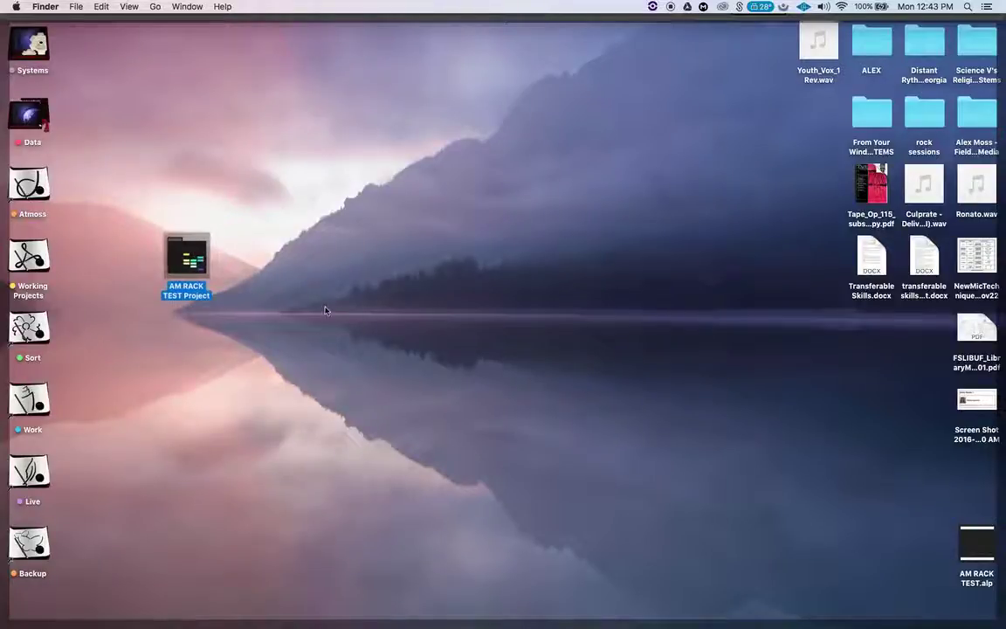
pyautogui.moveTo(971, 524); pyautogui.dragTo(214, 323)
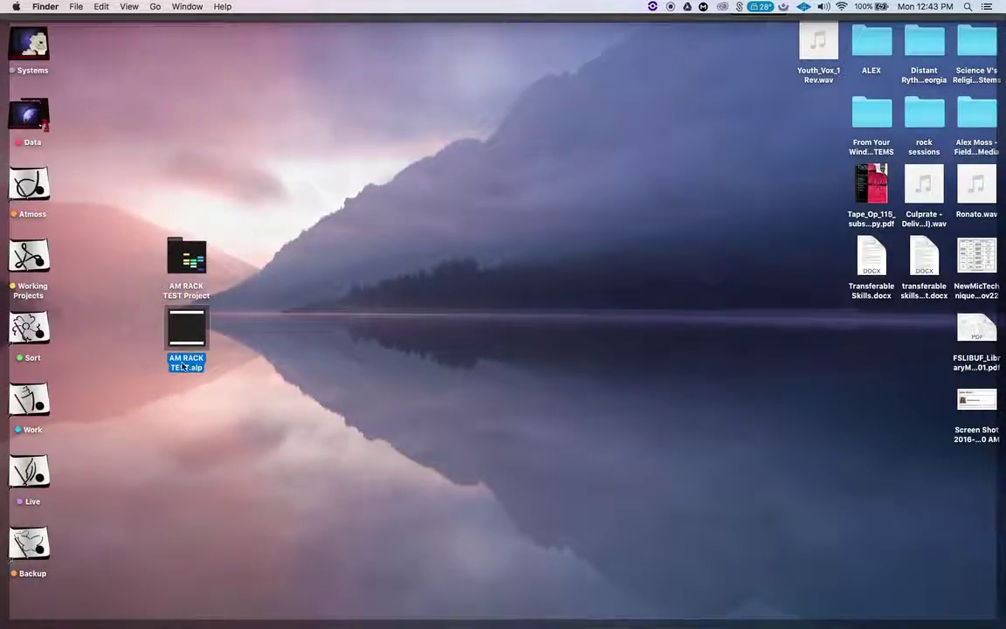
pyautogui.click(389, 361)
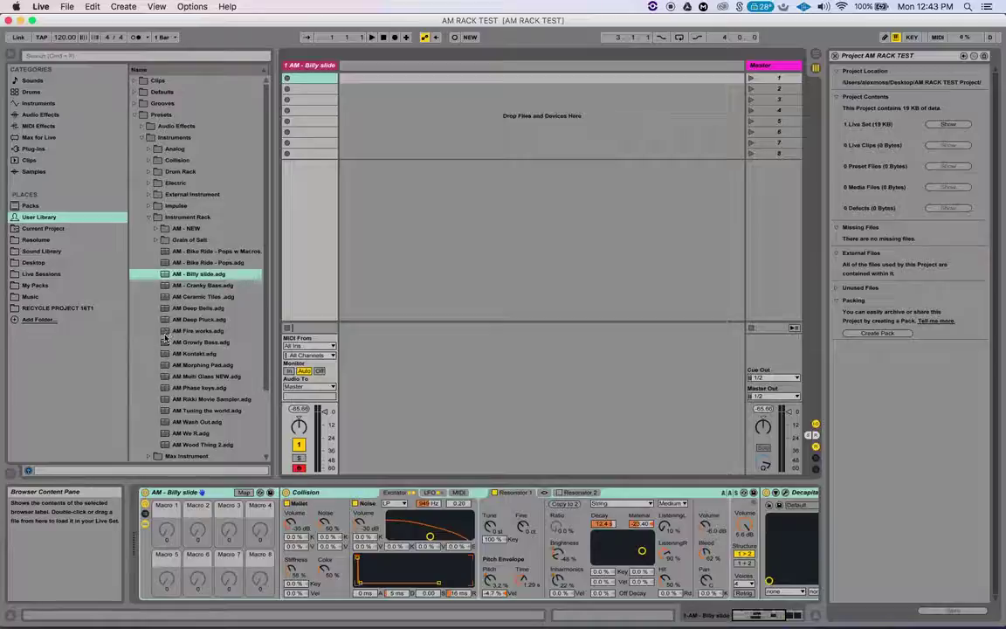
# Add AM Fire works.adg and AM Morphing Pad.adg from the browser as new MIDI tracks
pyautogui.moveTo(163, 334); pyautogui.dragTo(358, 69)
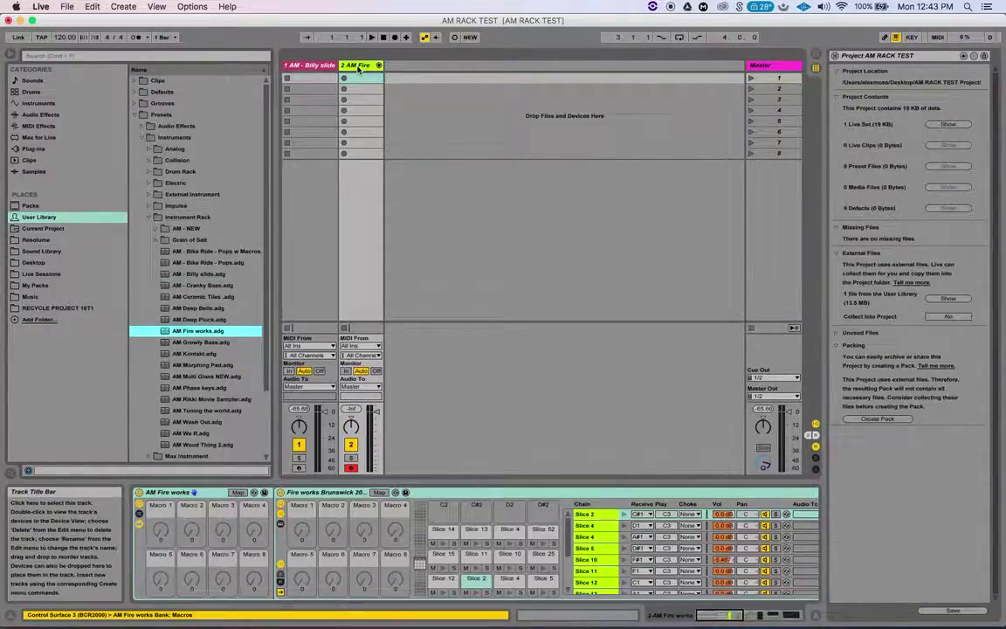
pyautogui.click(166, 366)
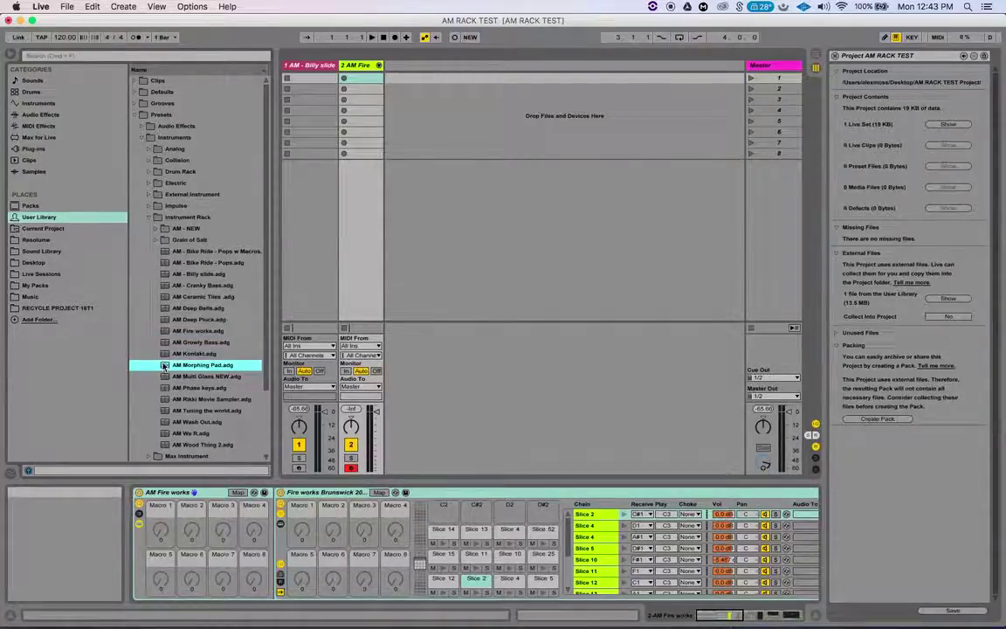
pyautogui.moveTo(164, 367); pyautogui.dragTo(411, 70)
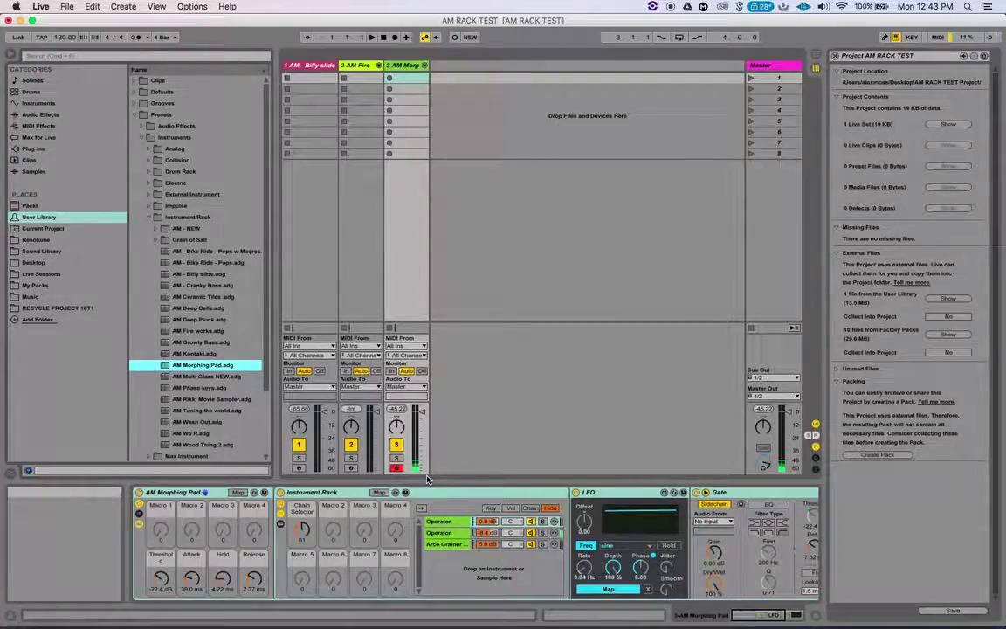
# Arm the AM Fire works and Billy slide tracks and audition pads, shifting keyboard octaves down and back to C3–D4
pyautogui.press('x')
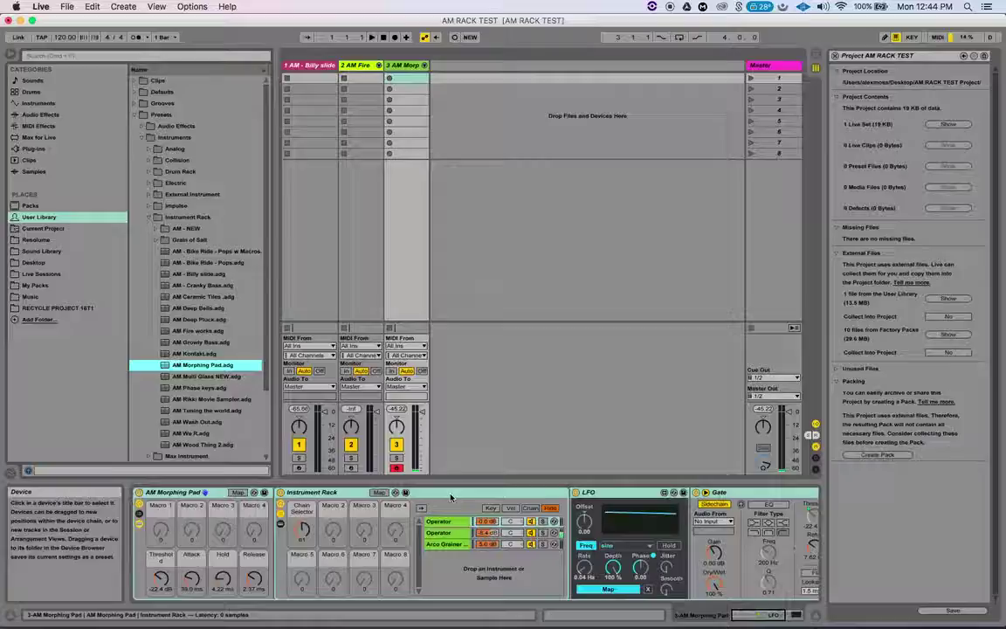
pyautogui.click(302, 530)
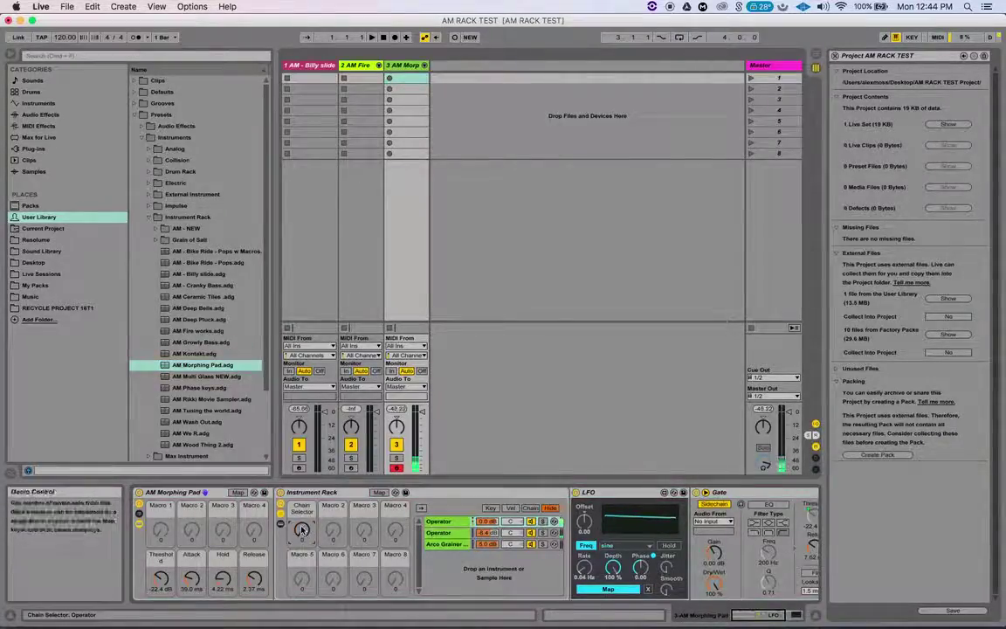
pyautogui.click(351, 468)
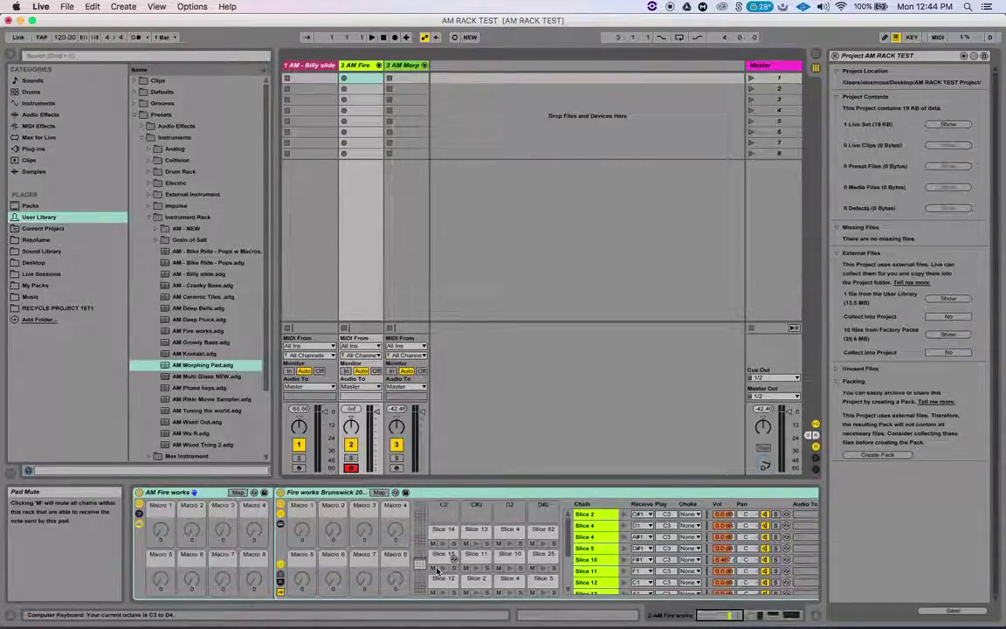
pyautogui.press('z')
pyautogui.press('s')
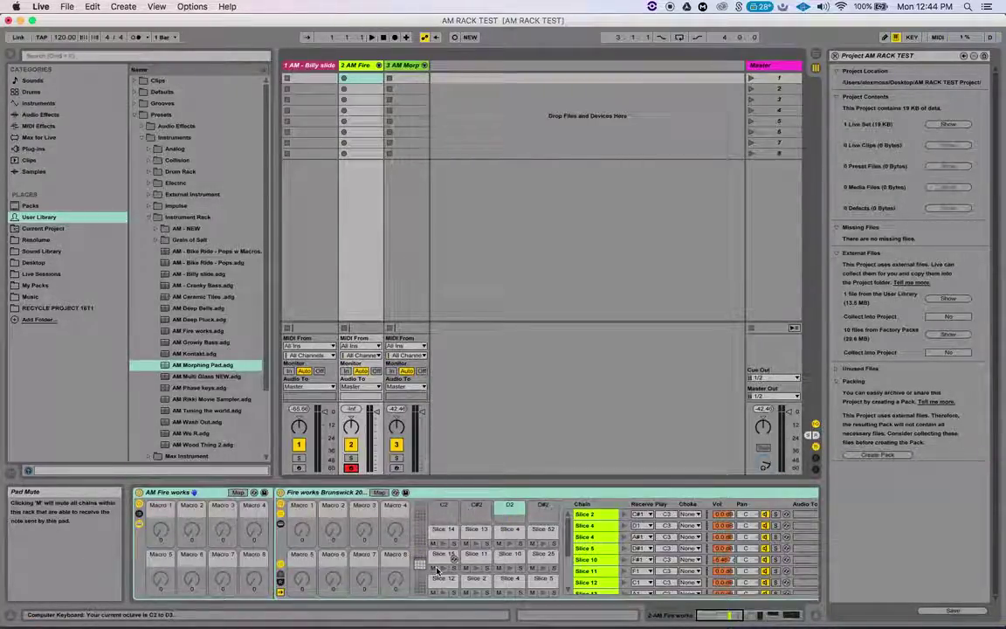
pyautogui.press('z')
pyautogui.press('g')
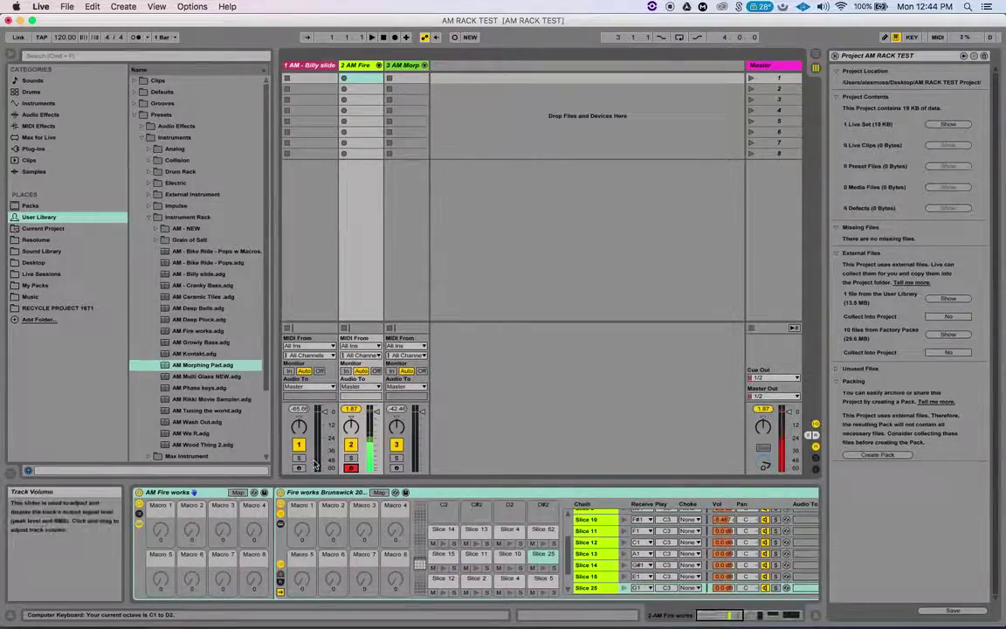
pyautogui.click(299, 468)
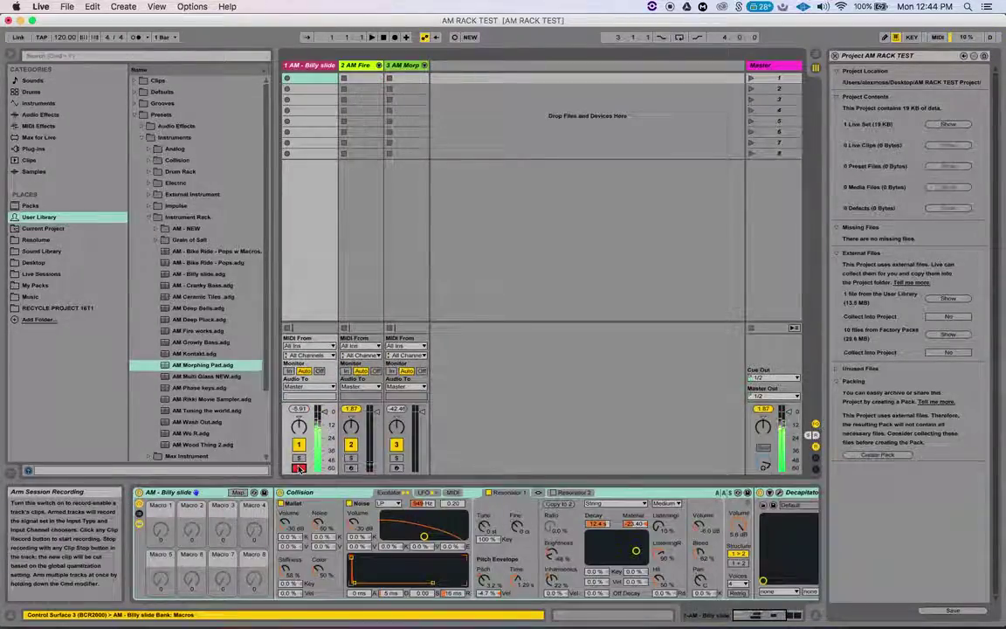
pyautogui.press('x')
pyautogui.press('x')
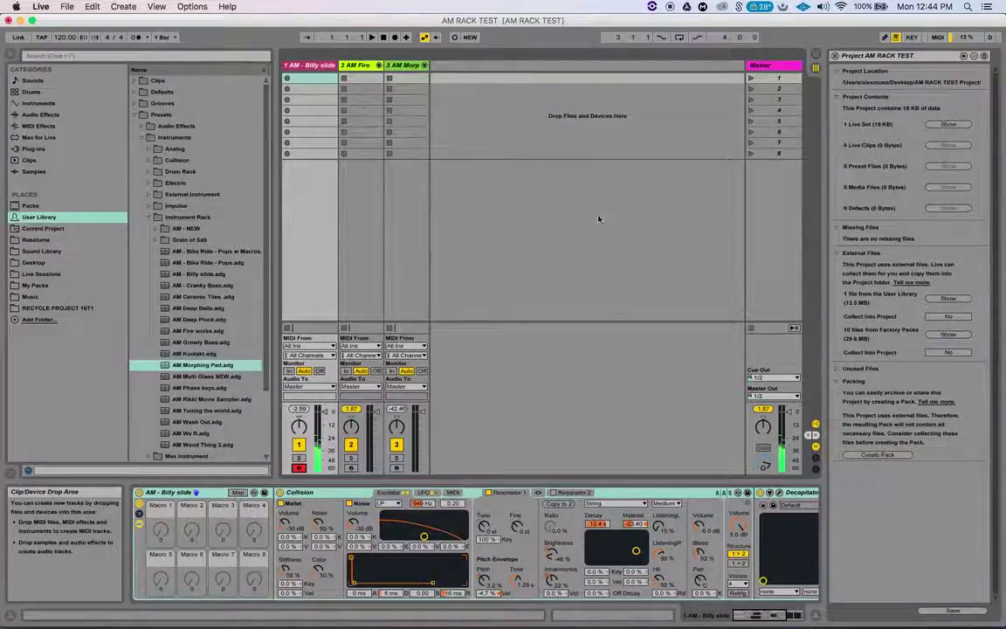
# Collect All and Save, leaving every source option set to Yes
pyautogui.click(67, 6)
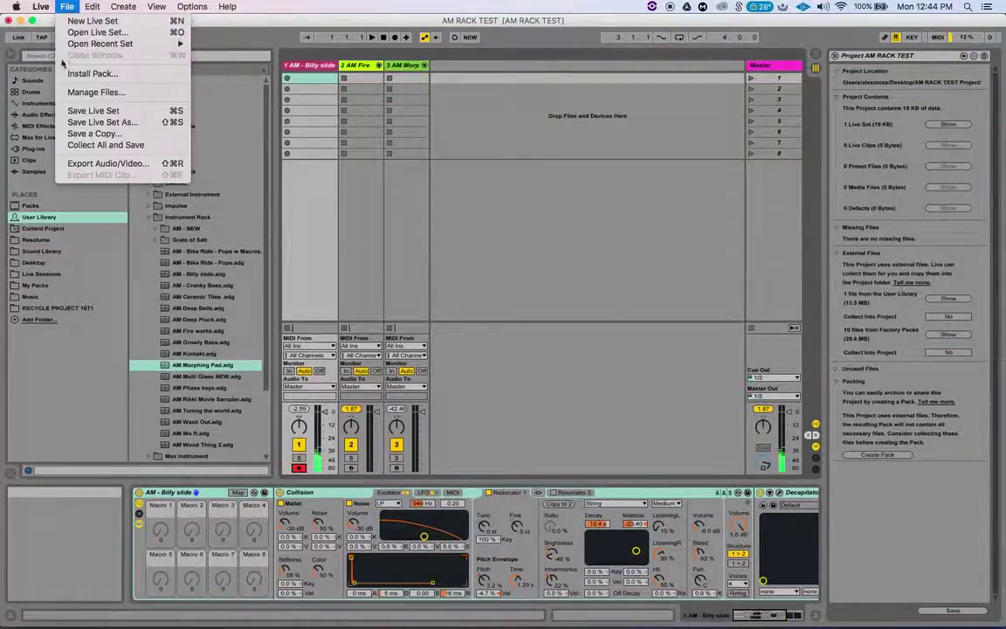
pyautogui.click(79, 148)
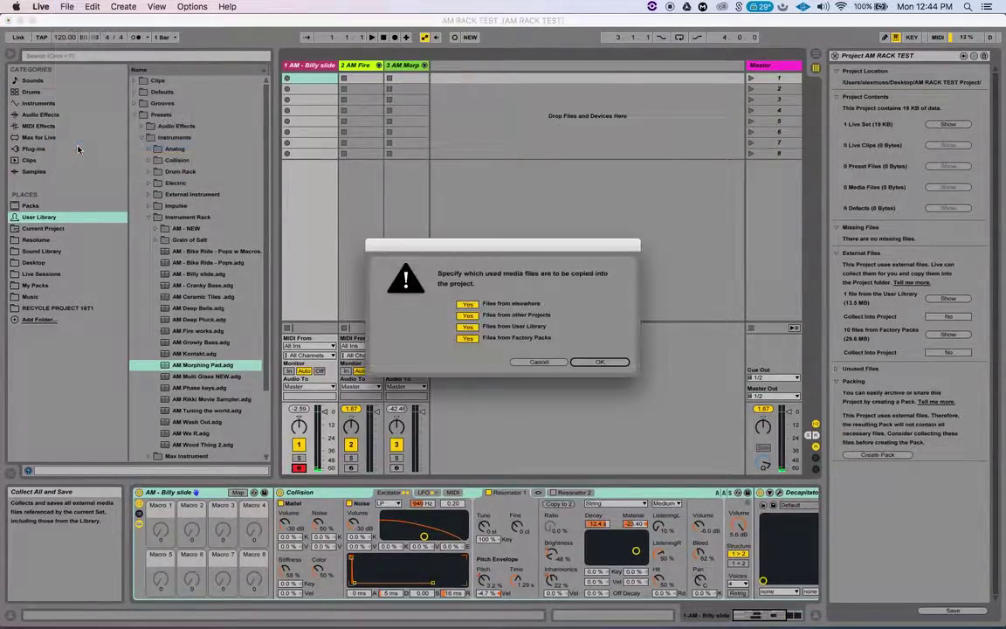
pyautogui.click(600, 363)
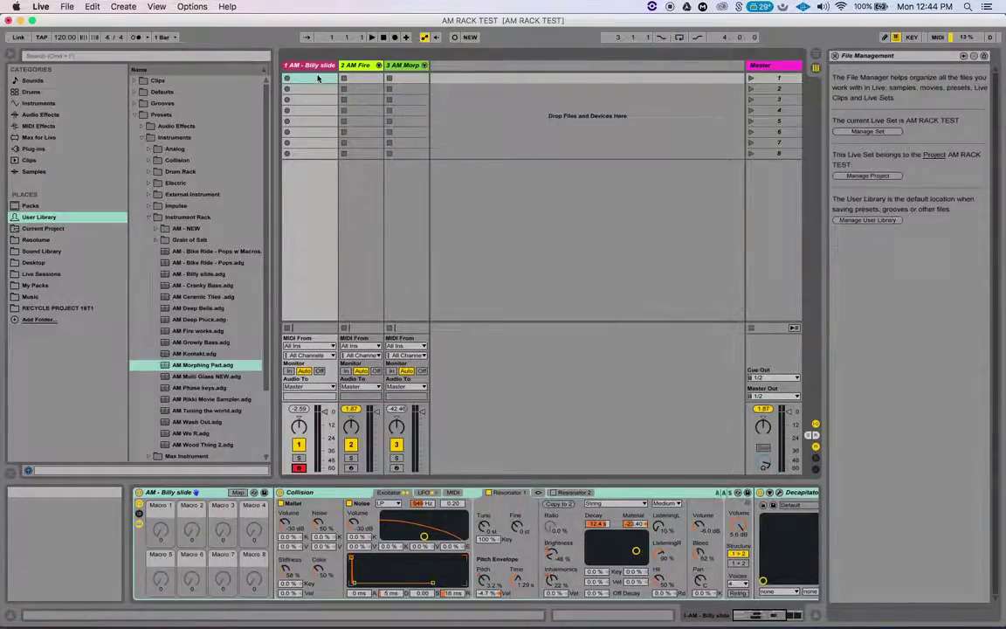
# View the devices on the AM Fire works and Billy slide tracks
pyautogui.click(354, 67)
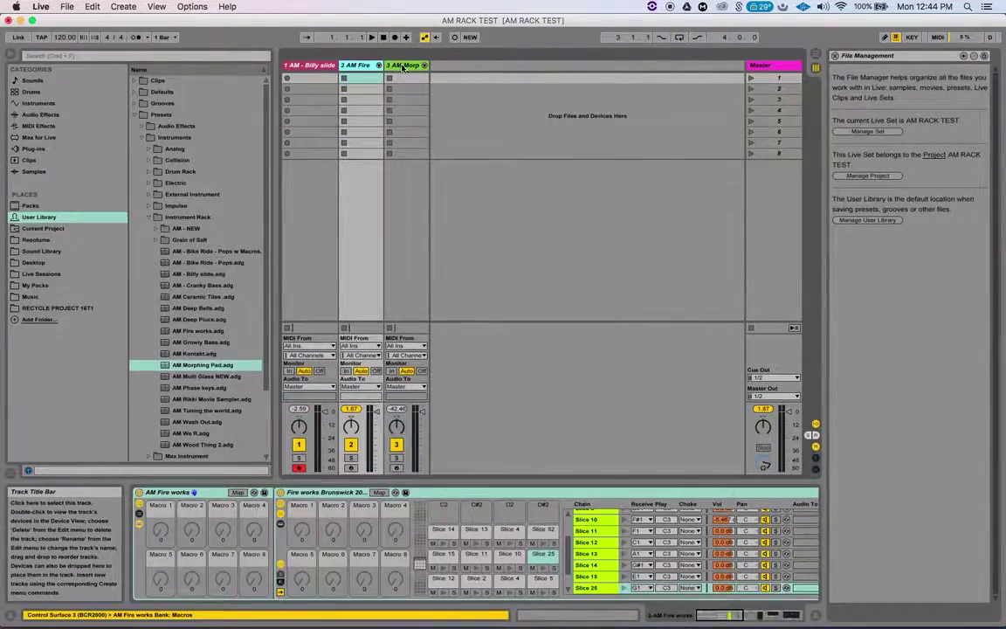
pyautogui.click(355, 69)
pyautogui.click(296, 69)
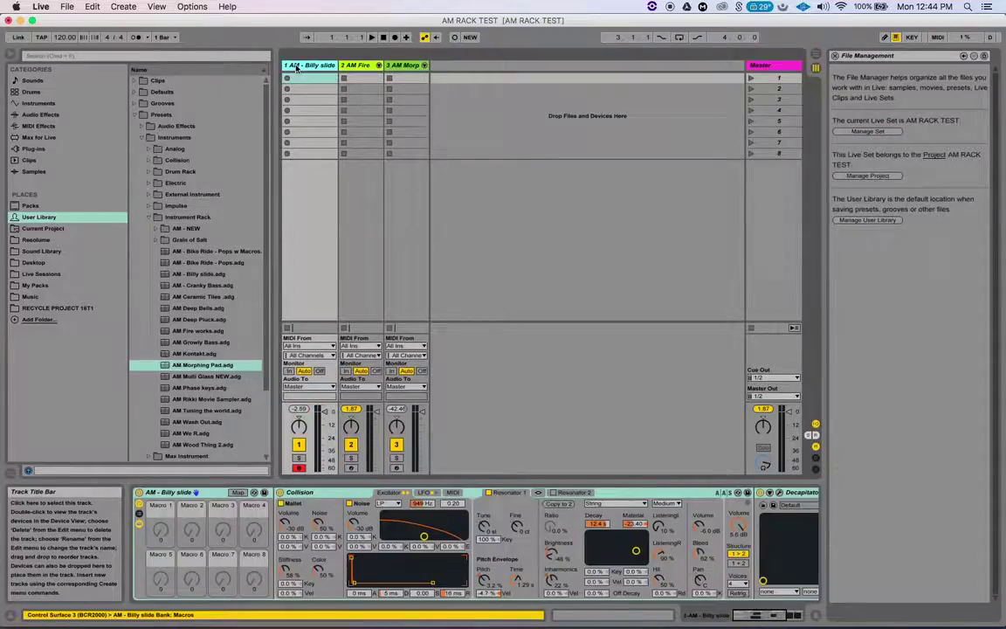
# From the project overview, create a second pack 'AM RACK TEST 2.alp' on the Desktop and dismiss the alert
pyautogui.click(411, 84)
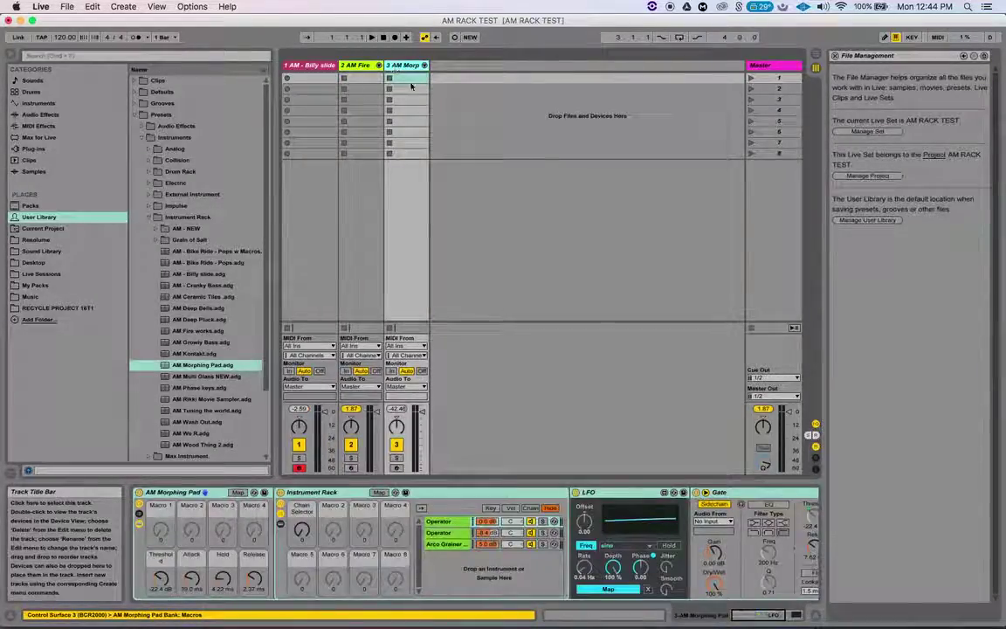
pyautogui.click(868, 175)
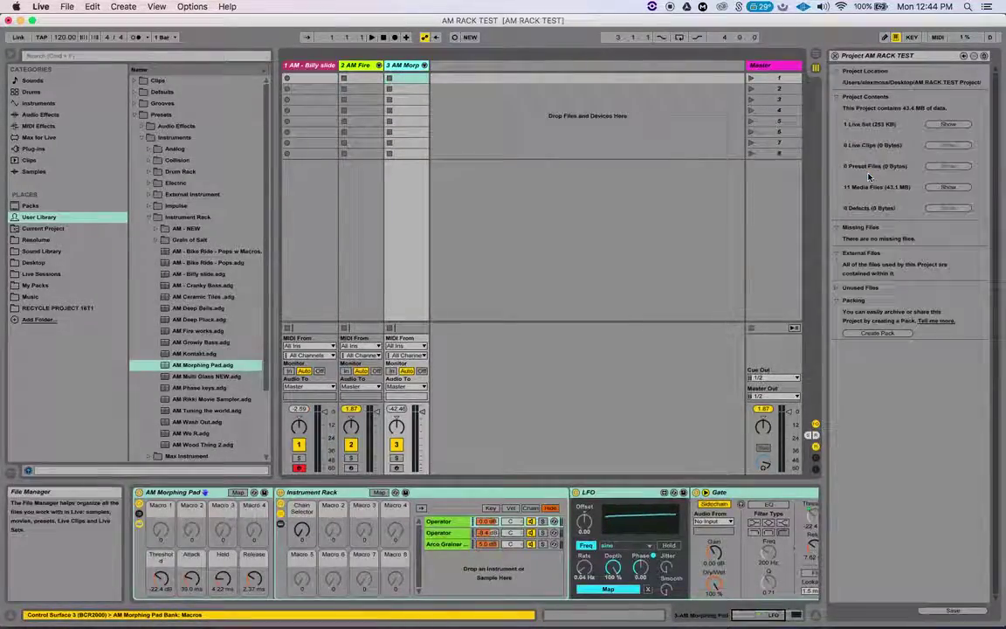
pyautogui.click(875, 333)
pyautogui.click(508, 115)
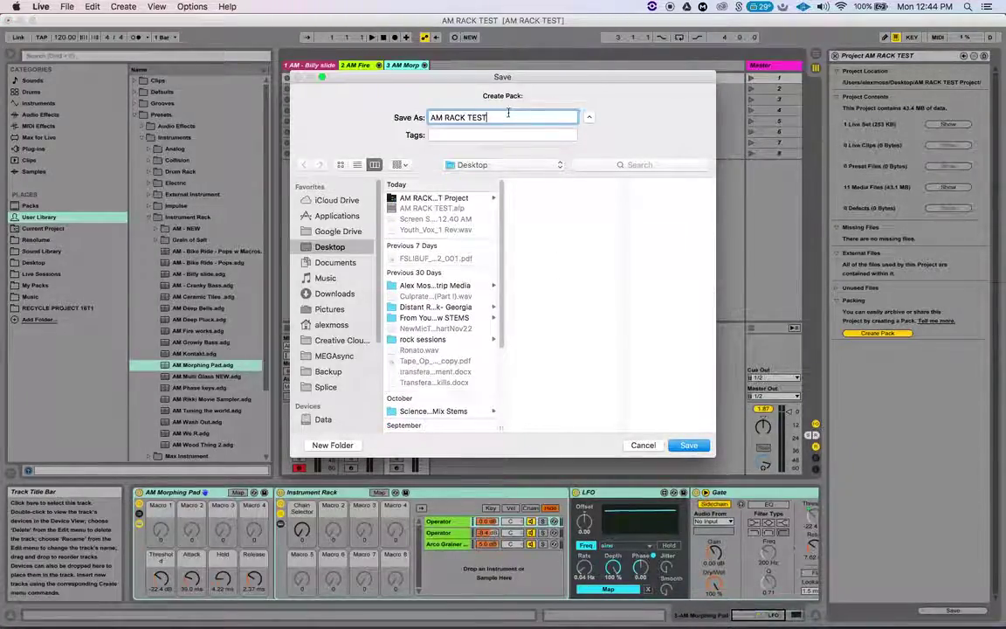
pyautogui.write('2')
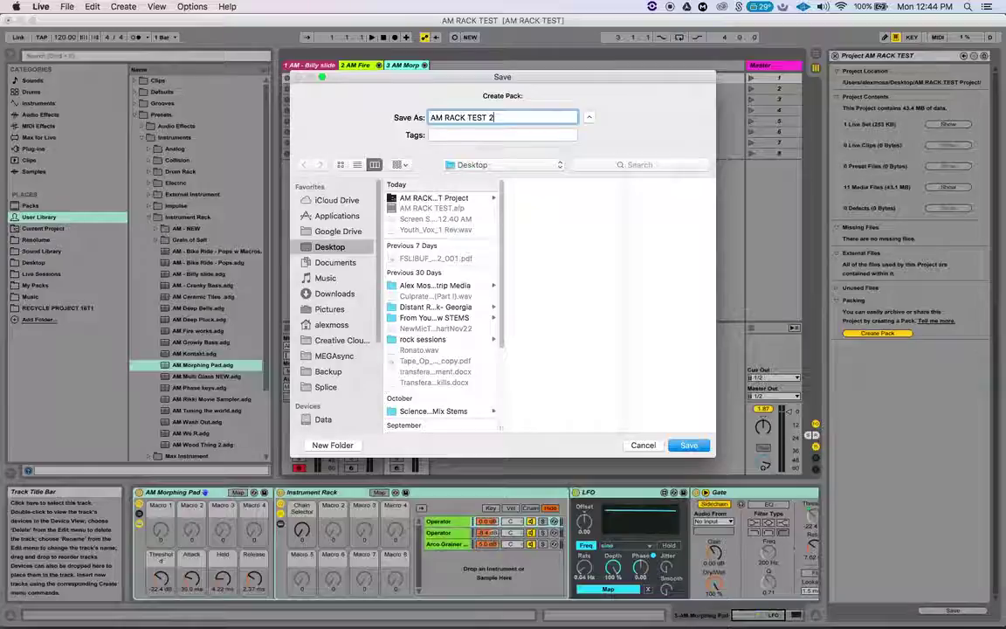
pyautogui.click(689, 445)
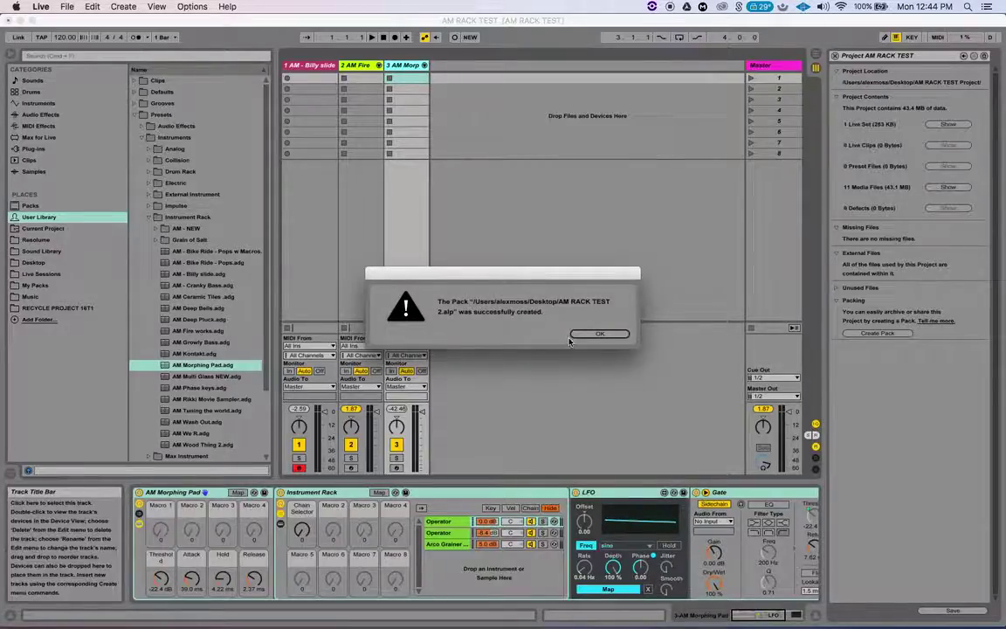
pyautogui.click(599, 335)
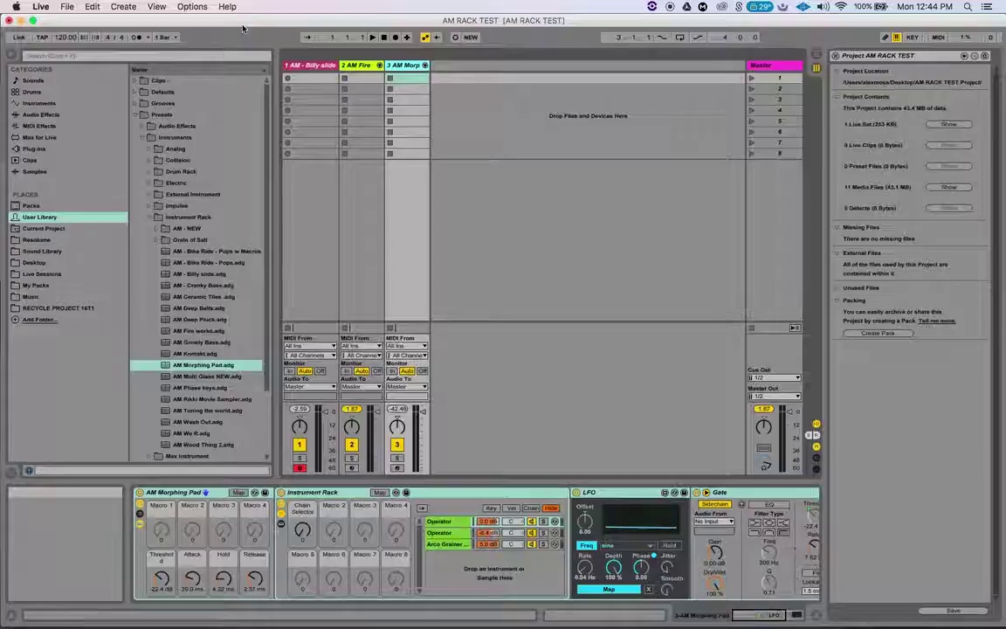
# Quit Live without saving and place AM RACK TEST 2.alp beside AM RACK TEST.alp on the desktop
pyautogui.press('super+q')
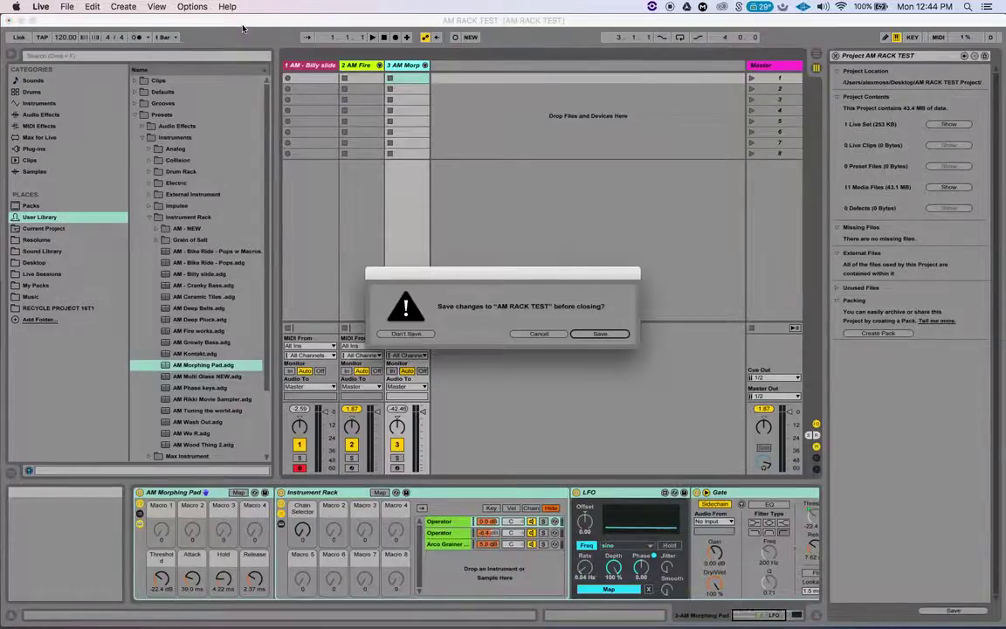
pyautogui.click(406, 334)
pyautogui.moveTo(977, 543); pyautogui.dragTo(172, 392)
pyautogui.click(184, 358)
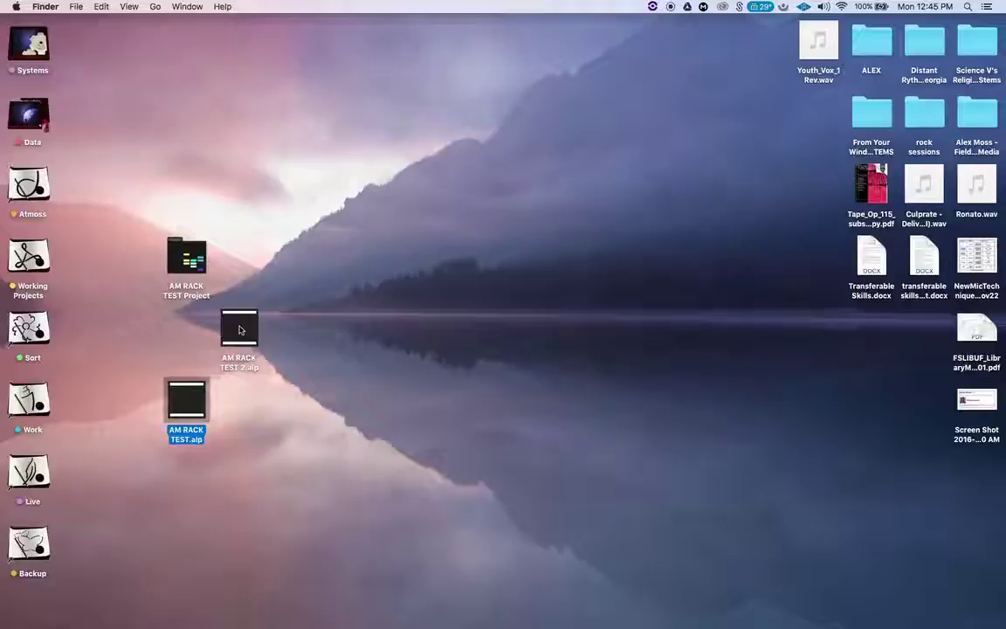
pyautogui.moveTo(239, 329); pyautogui.dragTo(234, 395)
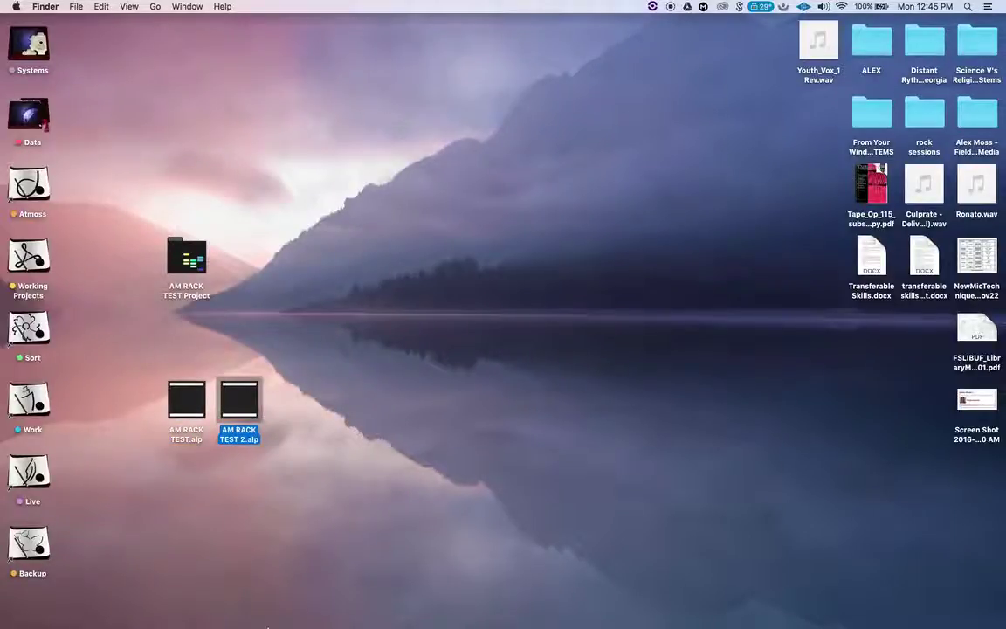
# Relaunch Ableton Live and pick AM RACK TEST.alp from the Desktop via File > Install Pack
pyautogui.moveTo(268, 627)
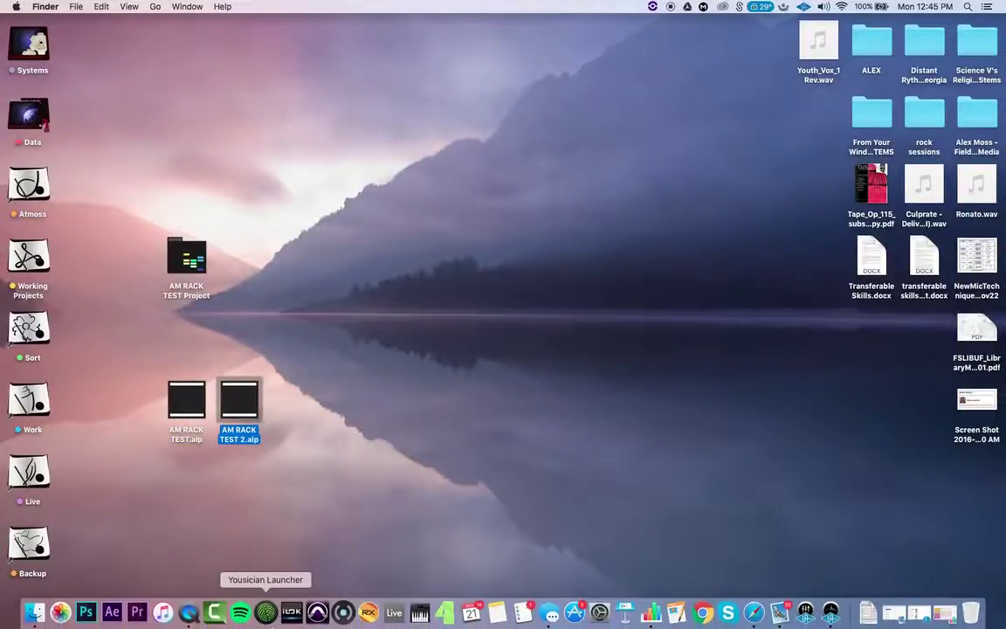
pyautogui.click(395, 616)
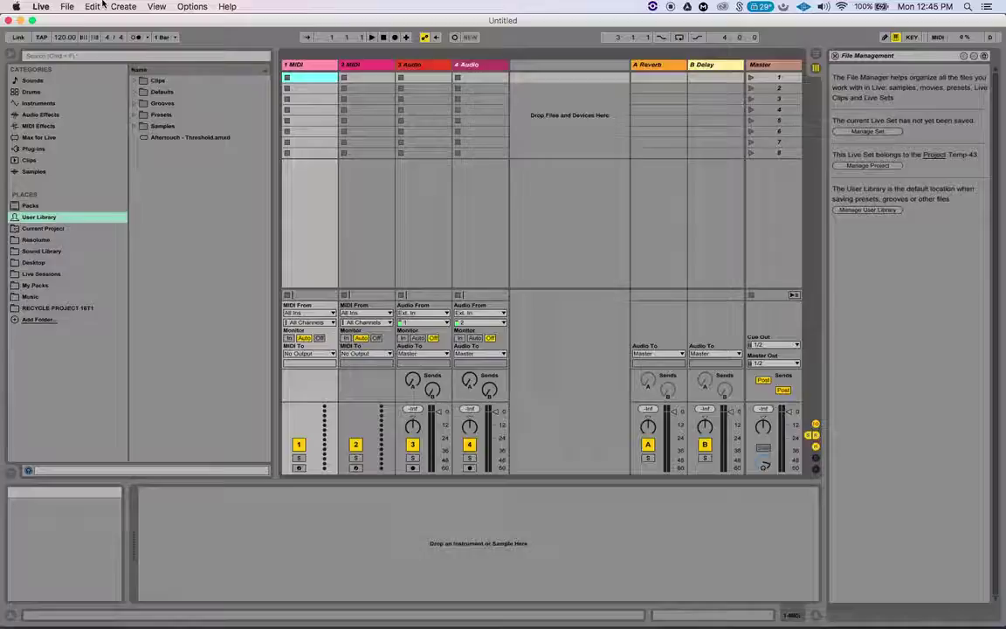
pyautogui.click(67, 6)
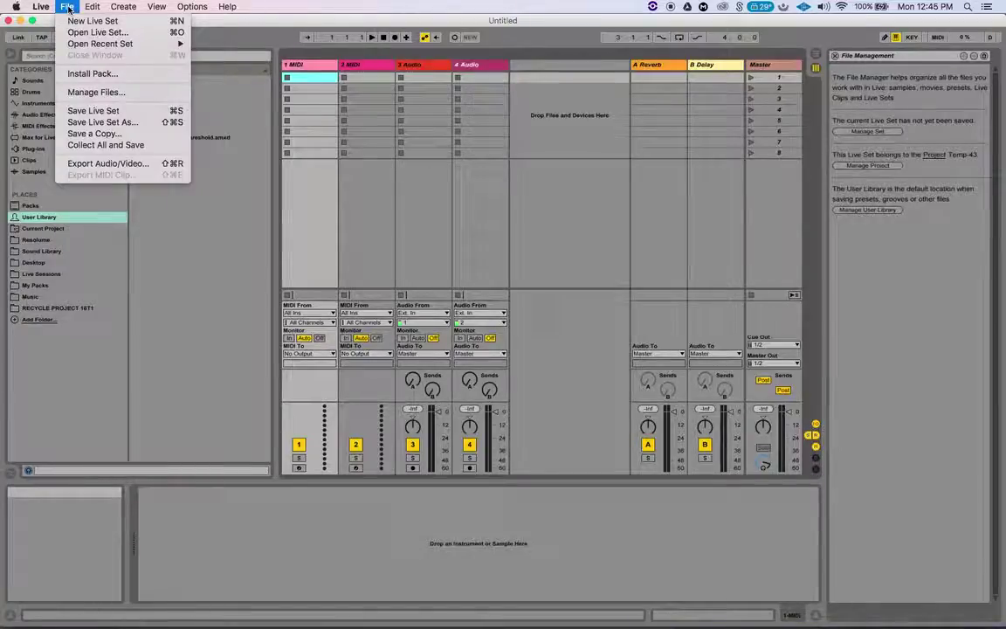
pyautogui.click(101, 75)
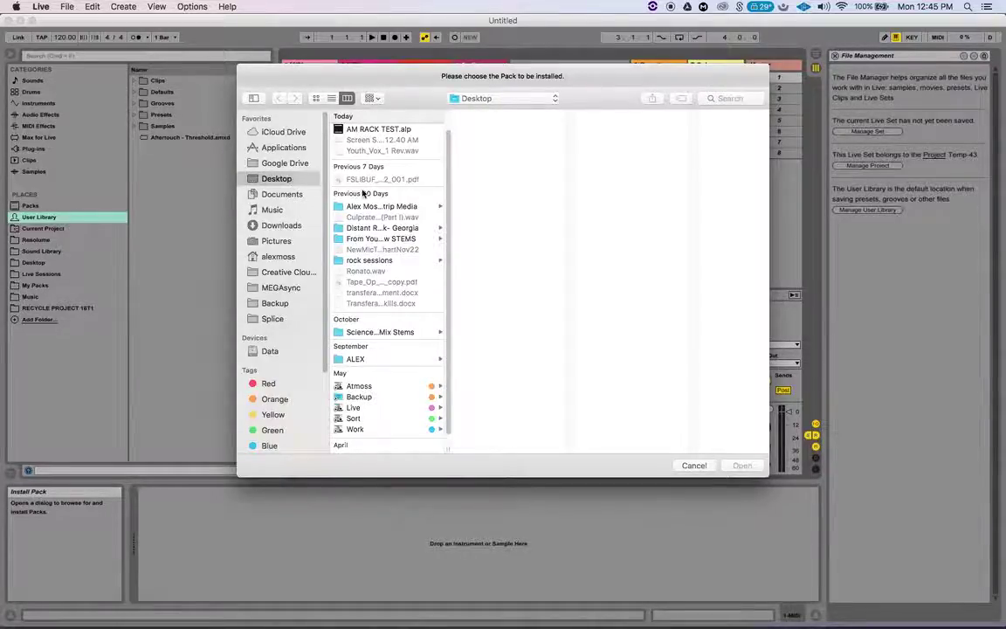
pyautogui.click(368, 153)
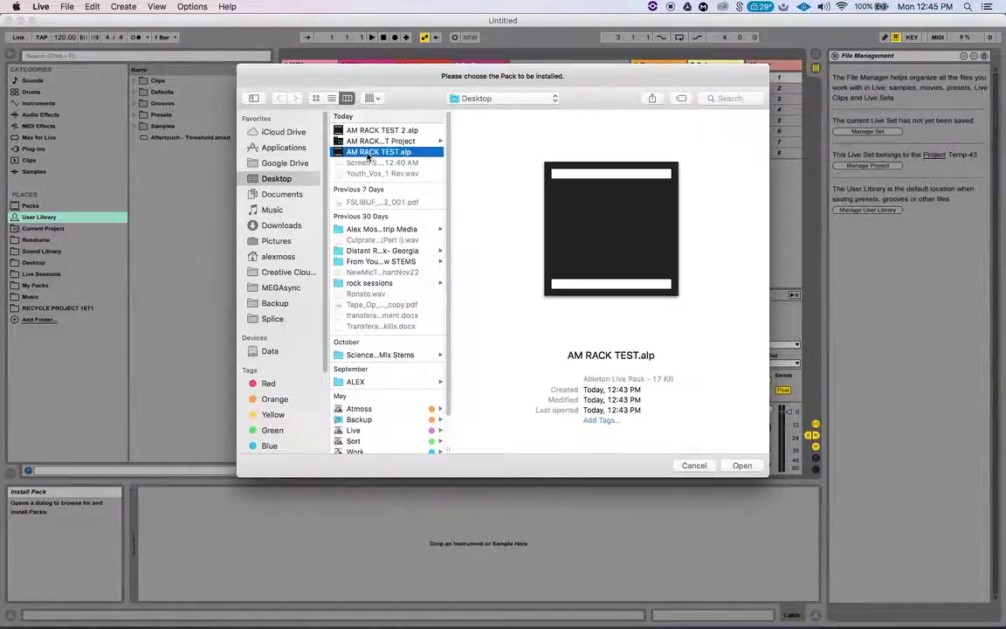
# Install AM RACK TEST.alp into the Music > Ableton > My Packs folder
pyautogui.click(742, 465)
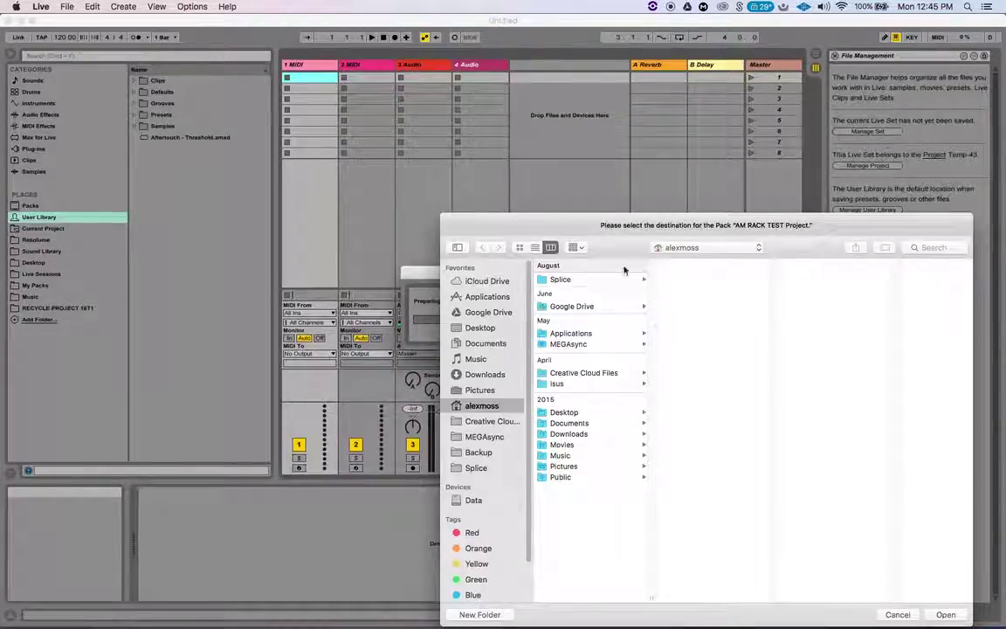
pyautogui.moveTo(569, 231); pyautogui.dragTo(379, 108)
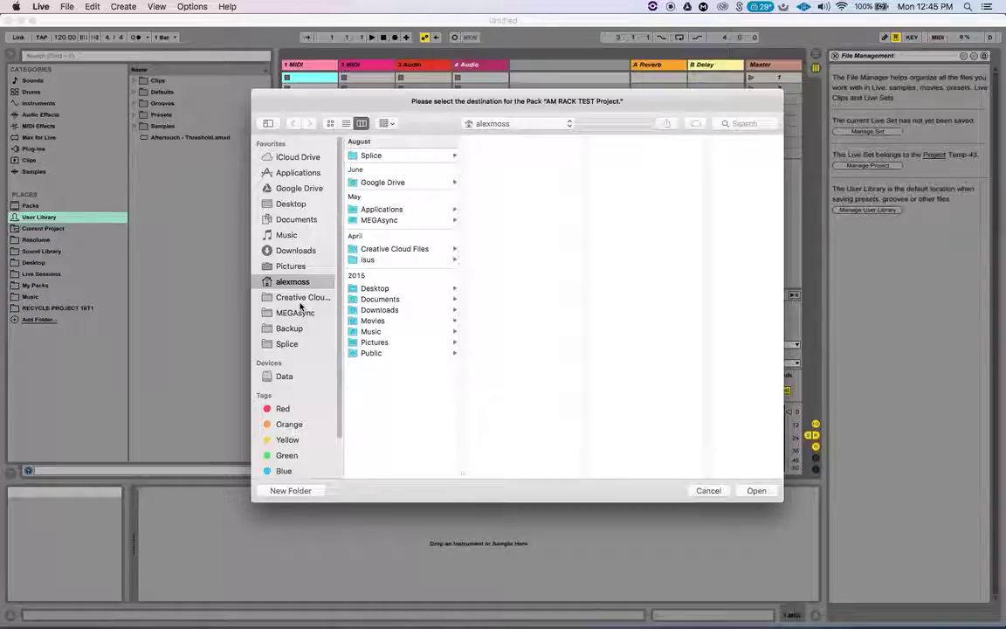
pyautogui.click(289, 235)
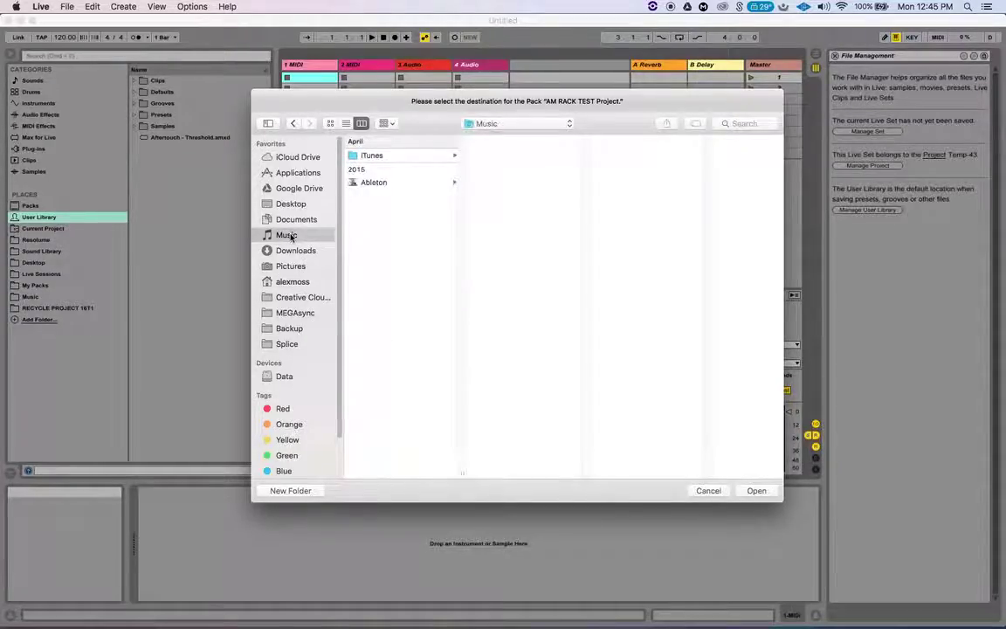
pyautogui.click(370, 182)
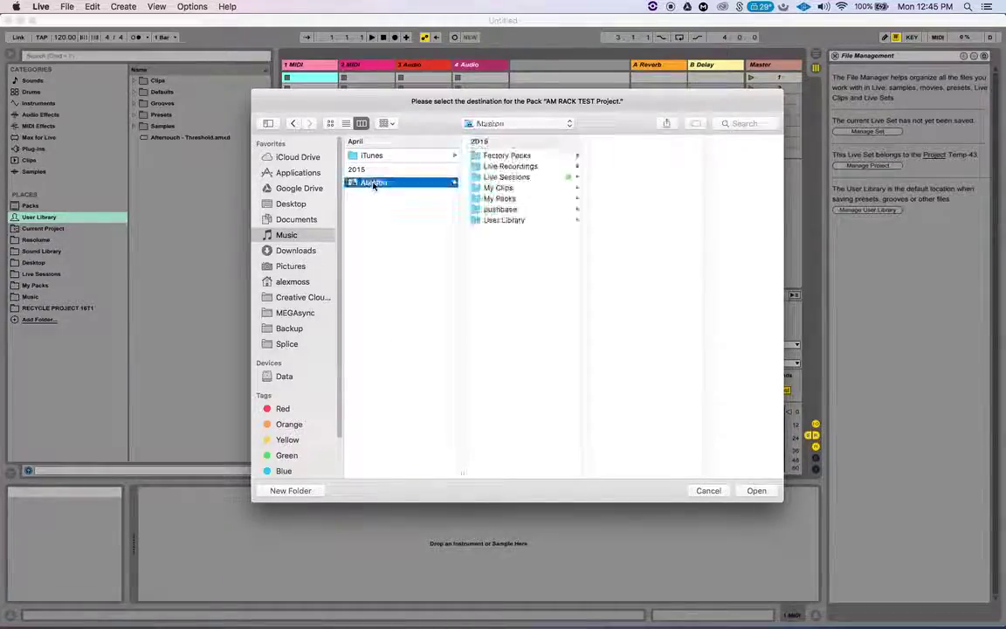
pyautogui.click(515, 199)
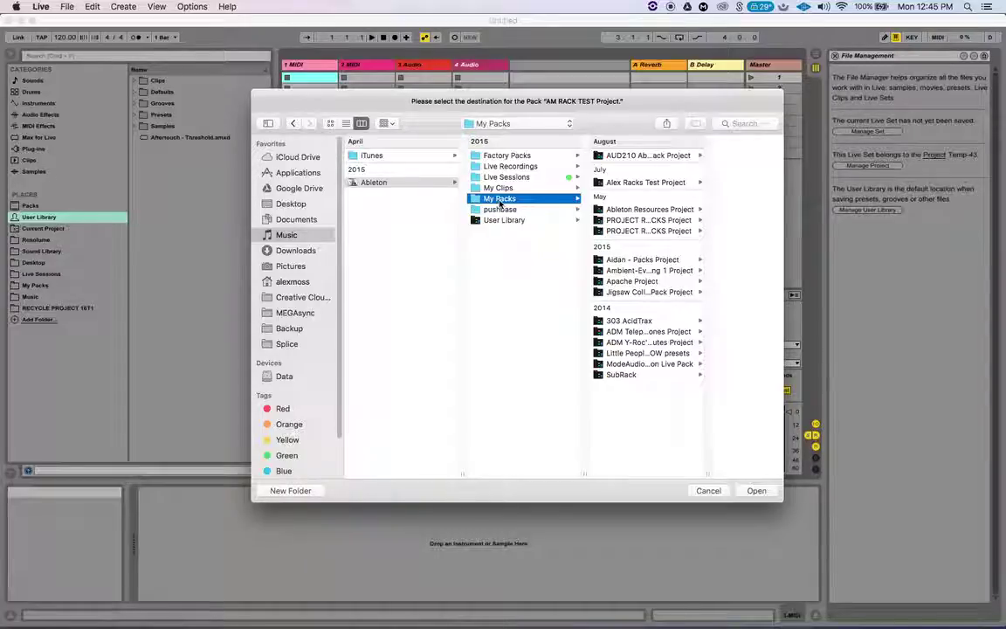
pyautogui.click(757, 490)
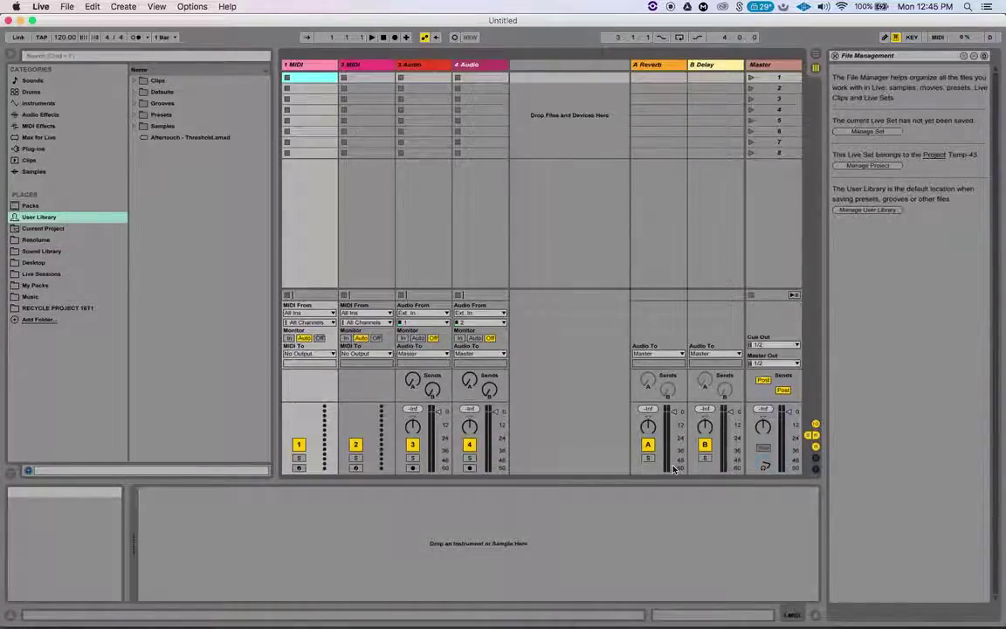
# Browse My Packs in Places and select the AM RACK TEST Project
pyautogui.click(41, 285)
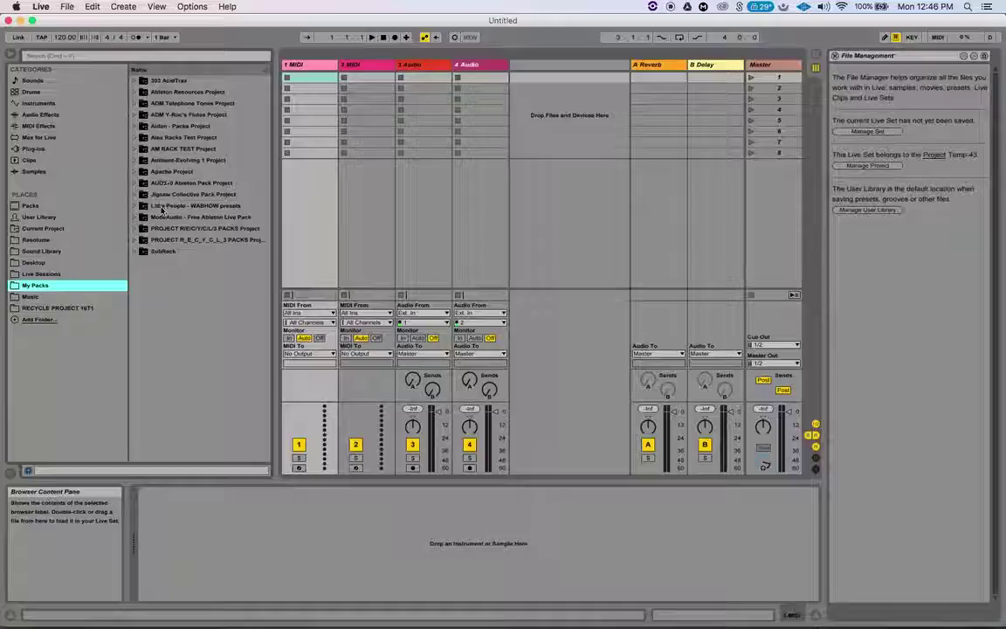
pyautogui.click(39, 274)
pyautogui.click(36, 286)
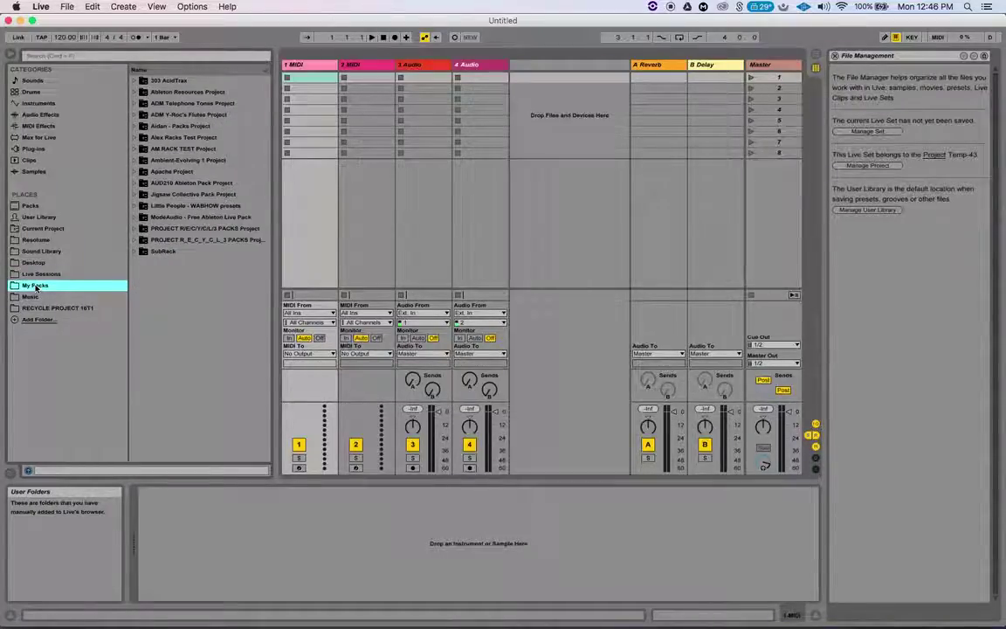
pyautogui.click(146, 103)
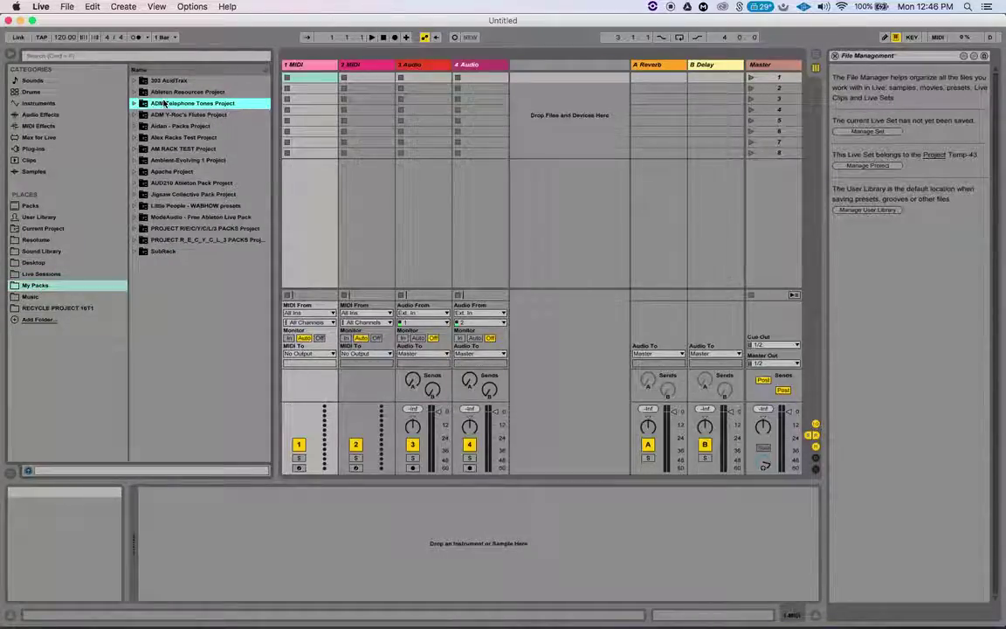
pyautogui.click(160, 149)
# Expand AM RACK TEST.als and load the 1-AM - Billy slide track into the set
pyautogui.click(135, 150)
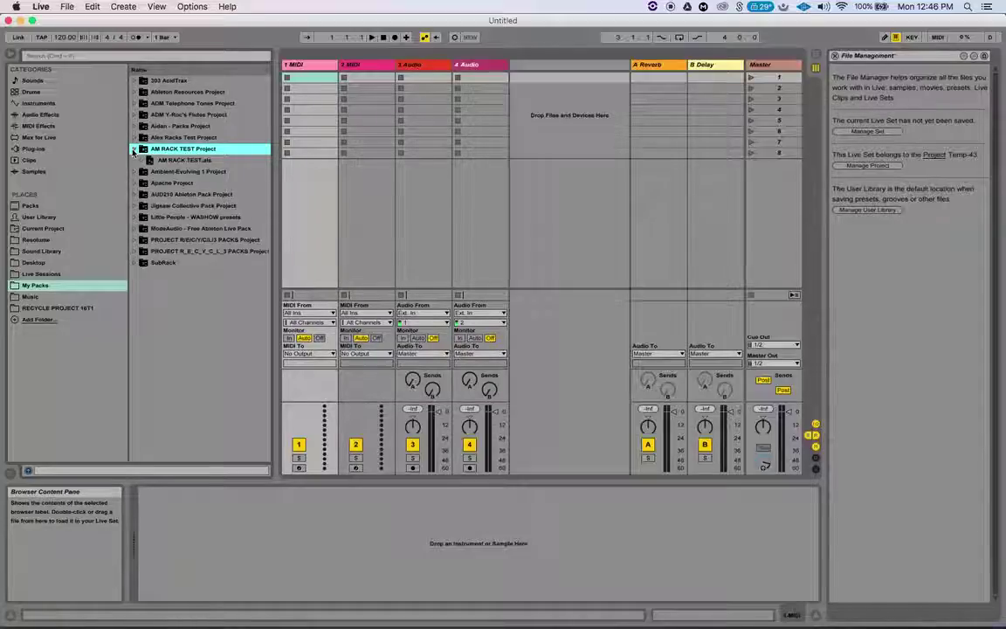
pyautogui.click(175, 159)
pyautogui.click(142, 159)
pyautogui.click(158, 172)
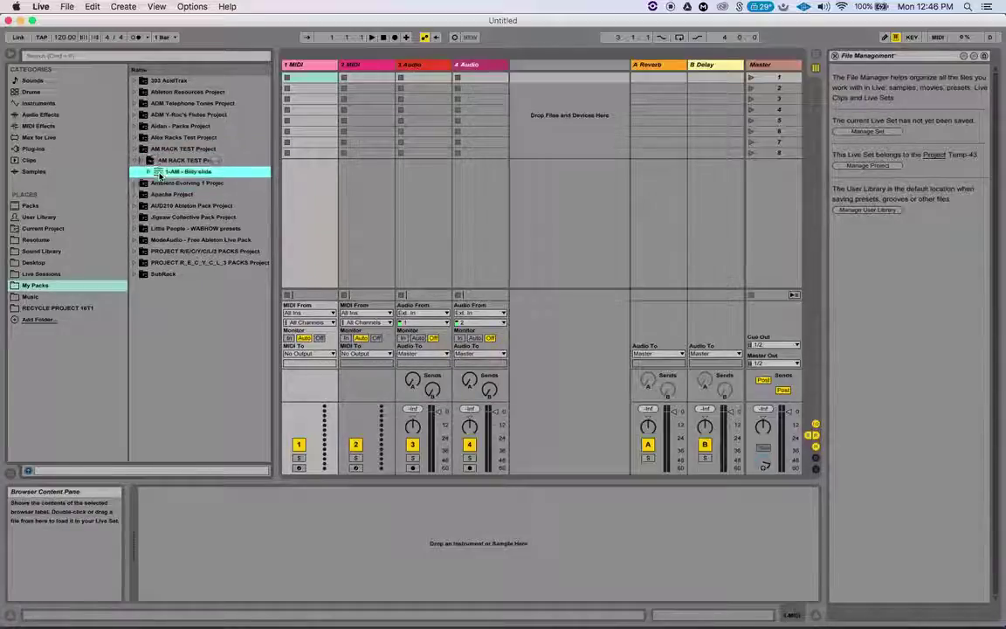
pyautogui.moveTo(158, 172); pyautogui.dragTo(274, 77)
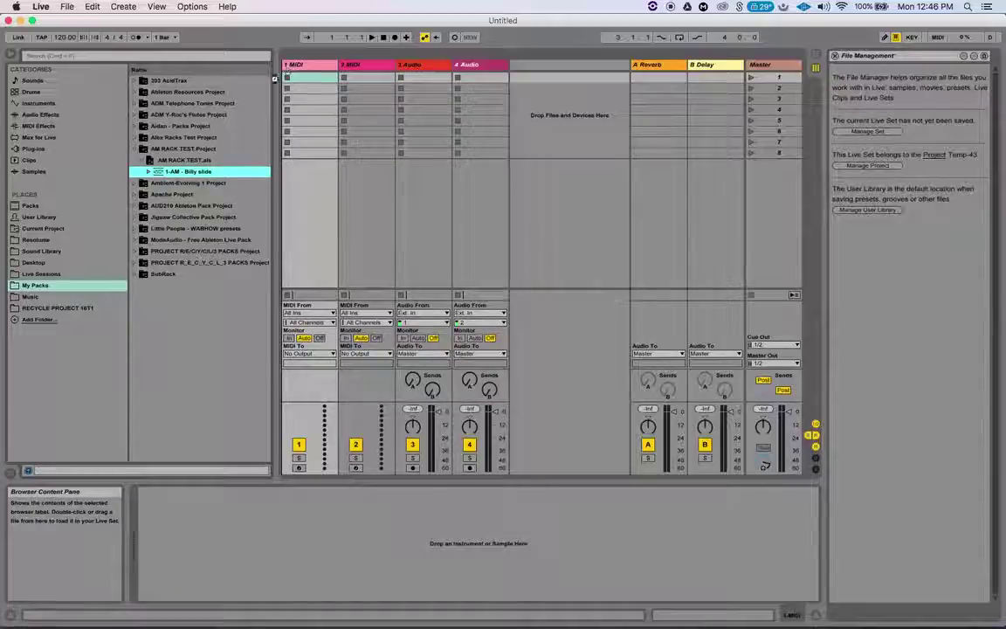
pyautogui.doubleClick(178, 173)
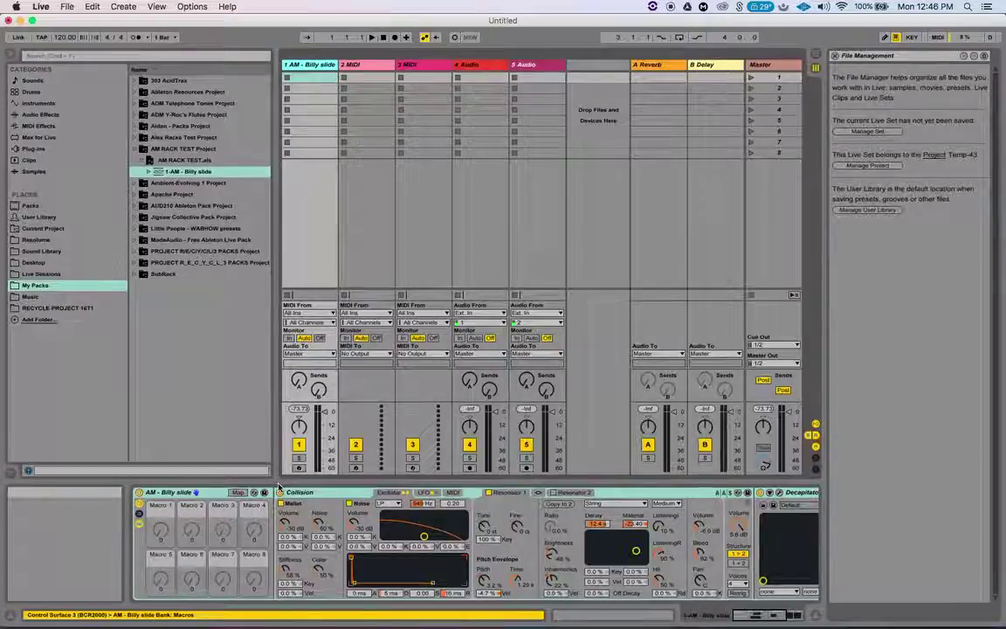